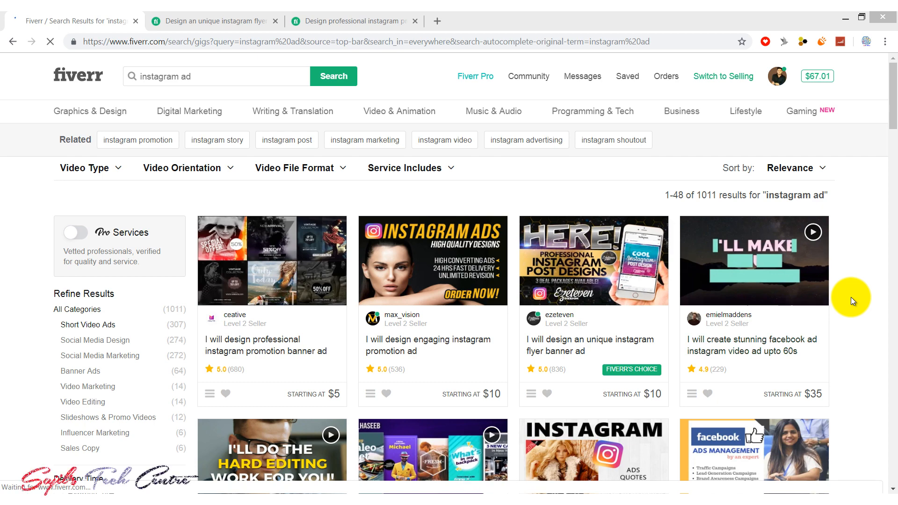
# Browse the gig listings in the search results for "instagram ad", checking the sellers' ratings and starting prices
pyautogui.moveTo(891, 113)
pyautogui.mouseDown()
pyautogui.moveTo(896, 177)
pyautogui.moveTo(897, 117)
pyautogui.mouseUp()
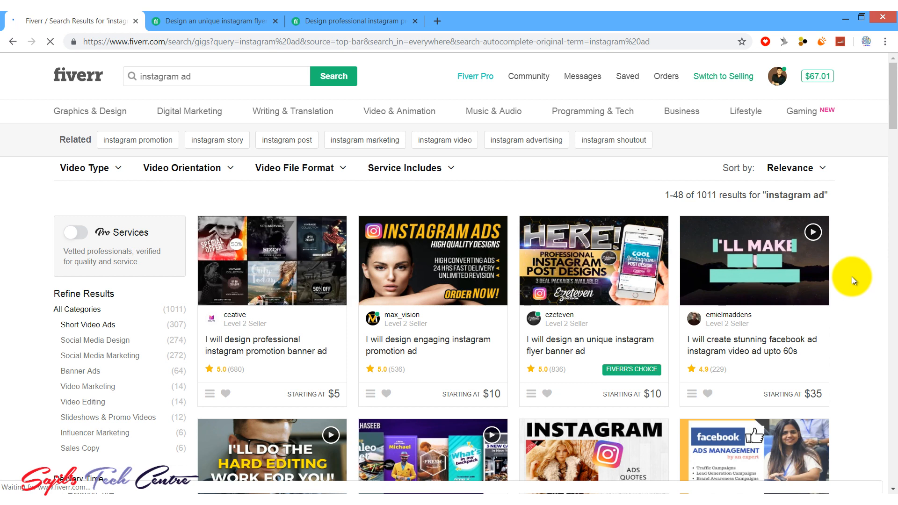
pyautogui.moveTo(892, 105); pyautogui.dragTo(894, 124)
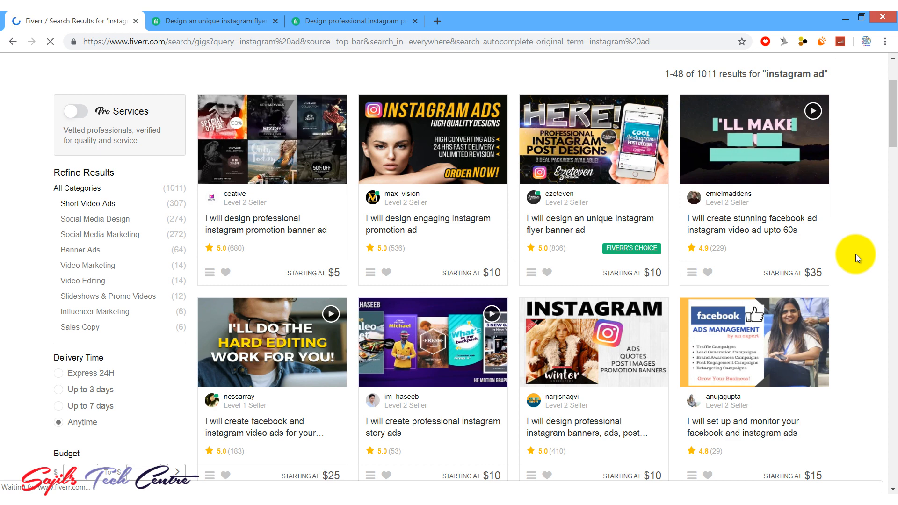
pyautogui.scroll(2, 894, 112)
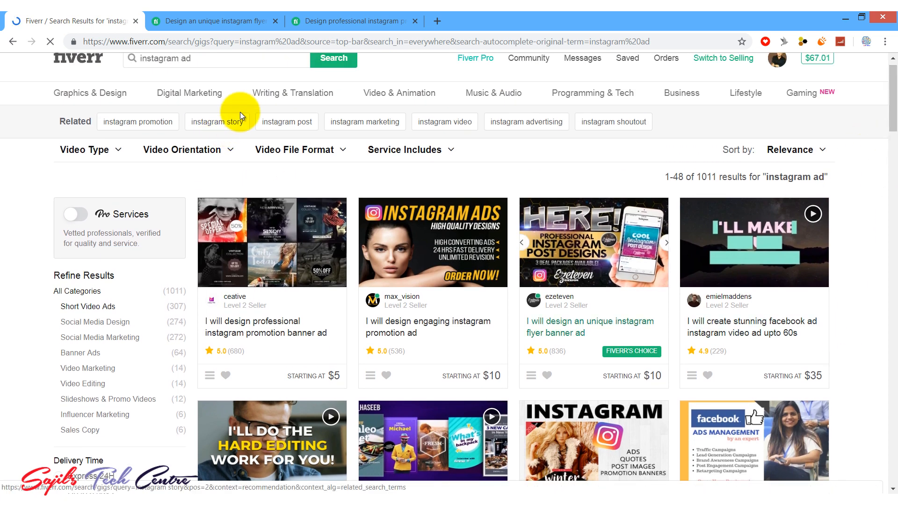
pyautogui.moveTo(894, 108); pyautogui.dragTo(894, 154)
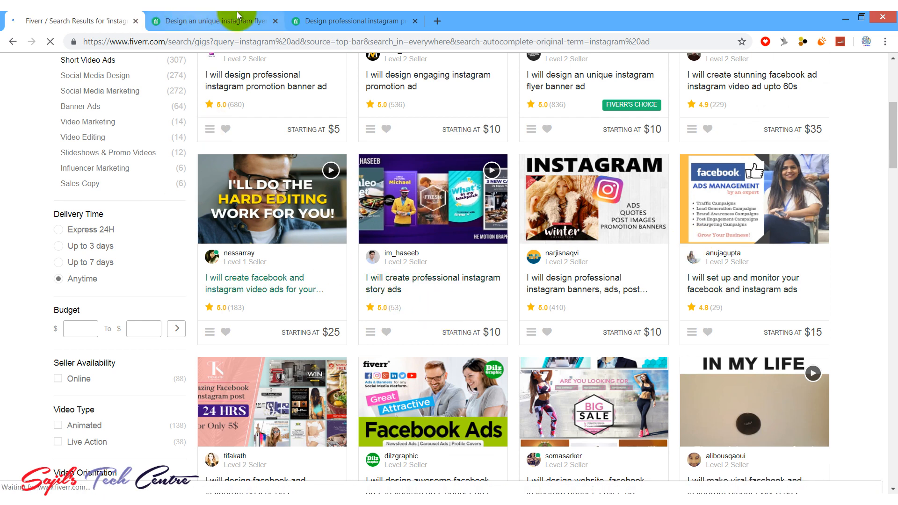
# Examine the "I Will Design An Unique Instagram Flyer Banner Ad" gig, including its orders in queue and sample designs
pyautogui.click(237, 18)
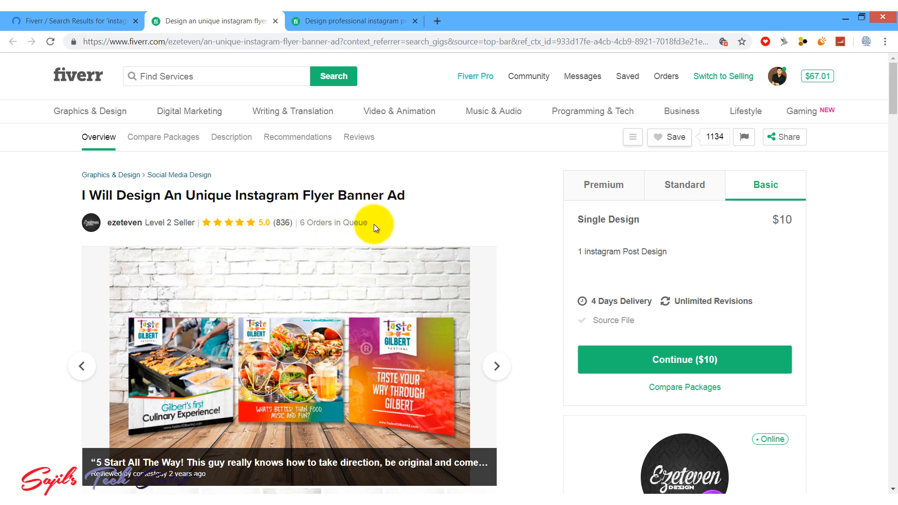
pyautogui.moveTo(375, 224); pyautogui.dragTo(300, 224)
pyautogui.moveTo(894, 94)
pyautogui.mouseDown()
pyautogui.moveTo(896, 142)
pyautogui.moveTo(896, 101)
pyautogui.mouseUp()
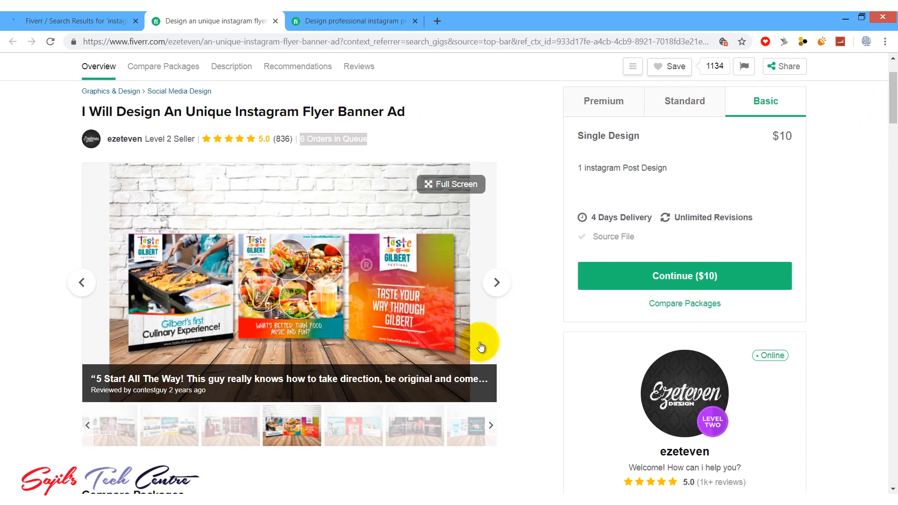
pyautogui.moveTo(895, 117); pyautogui.dragTo(894, 77)
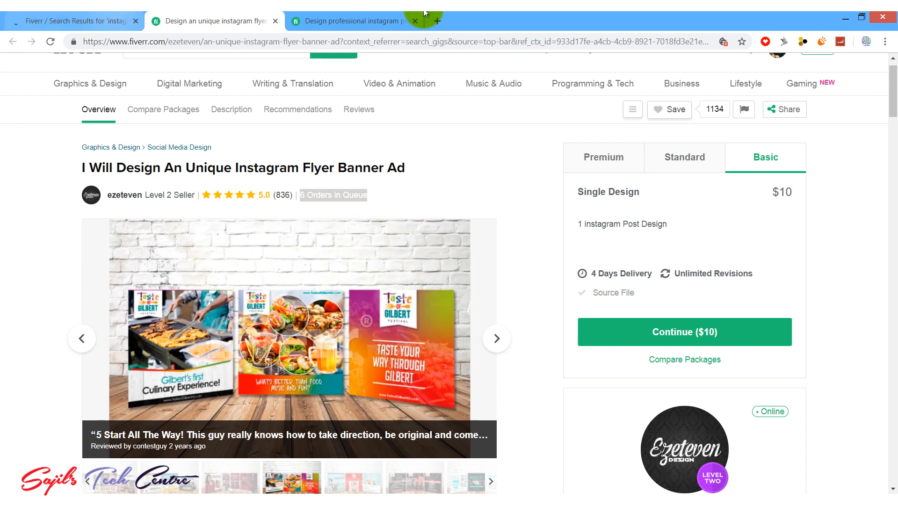
# Examine the review count and Standard package of the "I Will Design Professional Instagram Promotion Banner Ad" gig
pyautogui.click(347, 20)
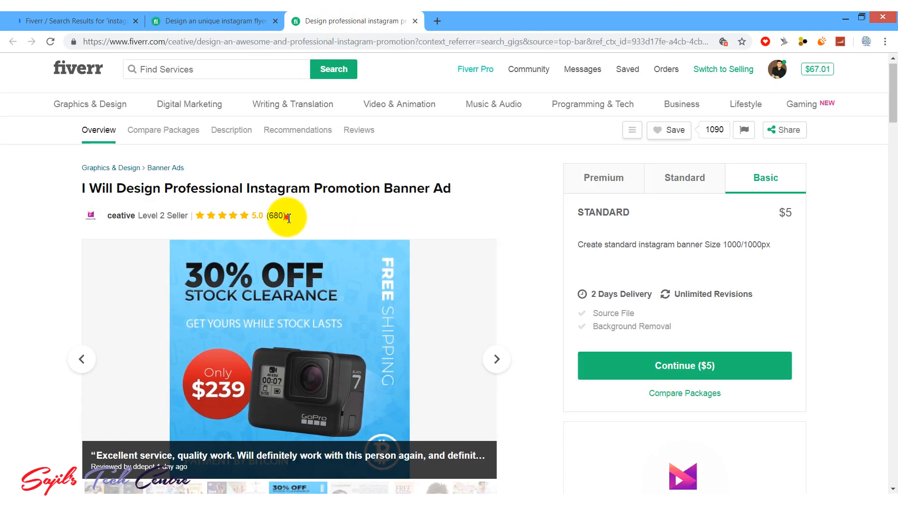
pyautogui.moveTo(289, 218); pyautogui.dragTo(270, 216)
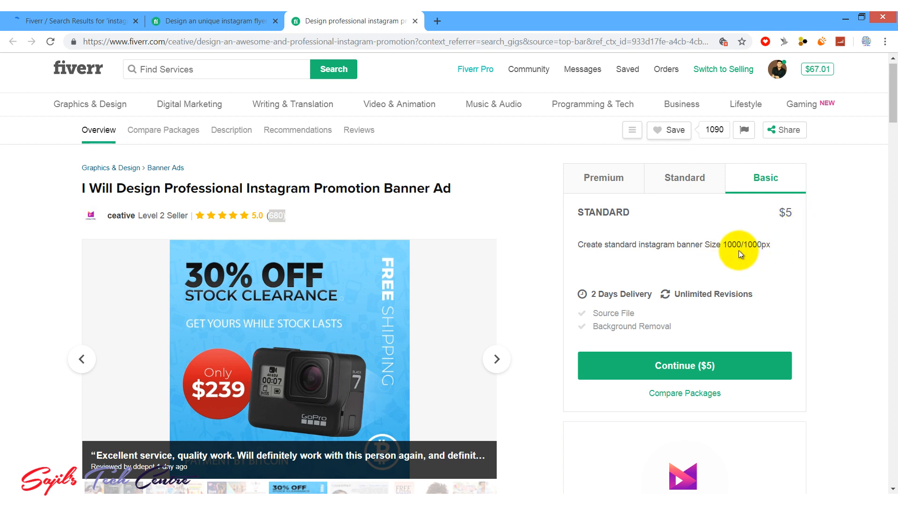
pyautogui.click(682, 181)
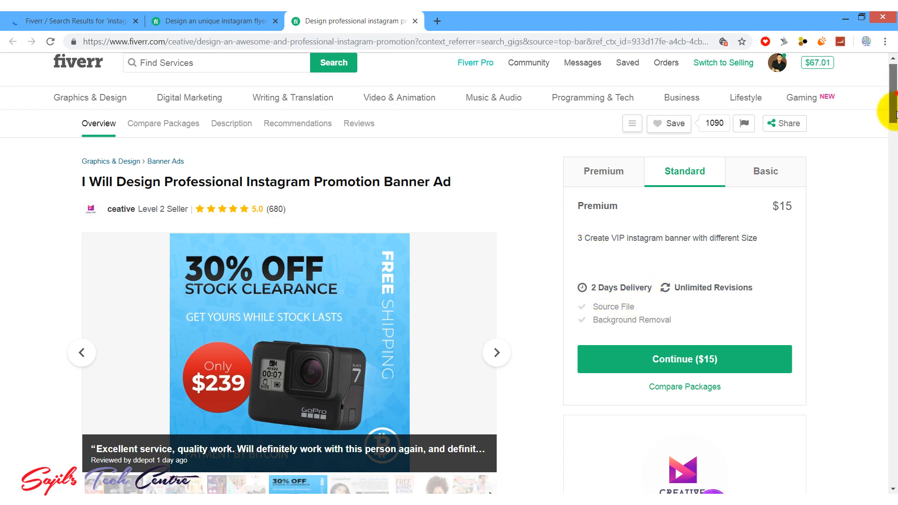
# Return to the beginning of the "instagram ad" search results page
pyautogui.click(178, 20)
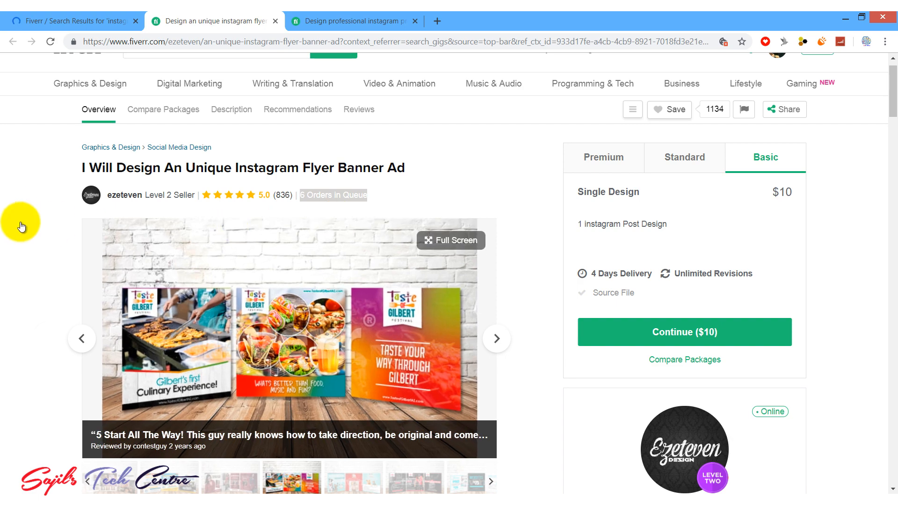
pyautogui.click(73, 18)
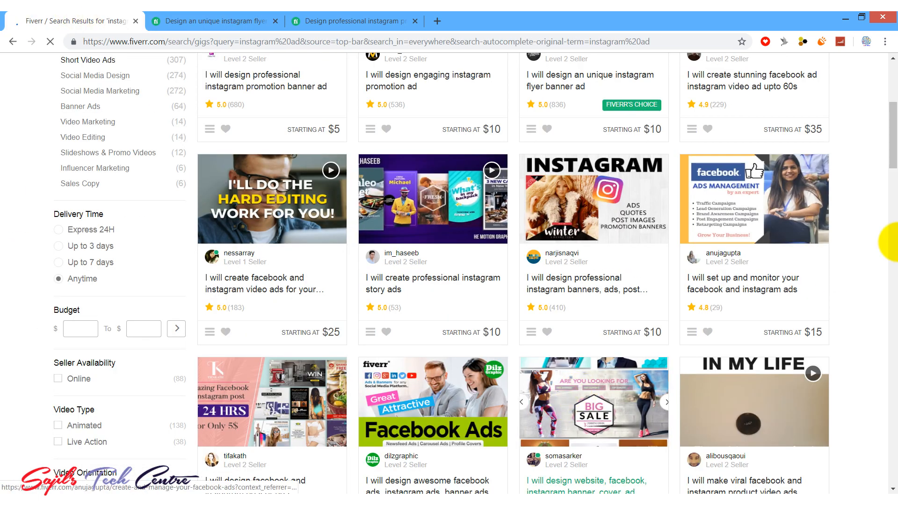
pyautogui.moveTo(897, 148); pyautogui.dragTo(891, 61)
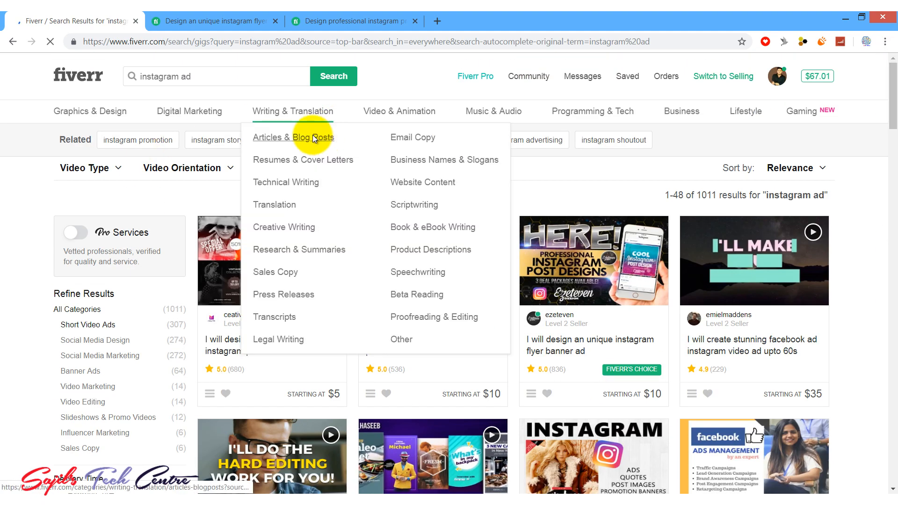
# Check the suggested search terms for "instagram ad" and look through more gigs further down the results
pyautogui.click(202, 78)
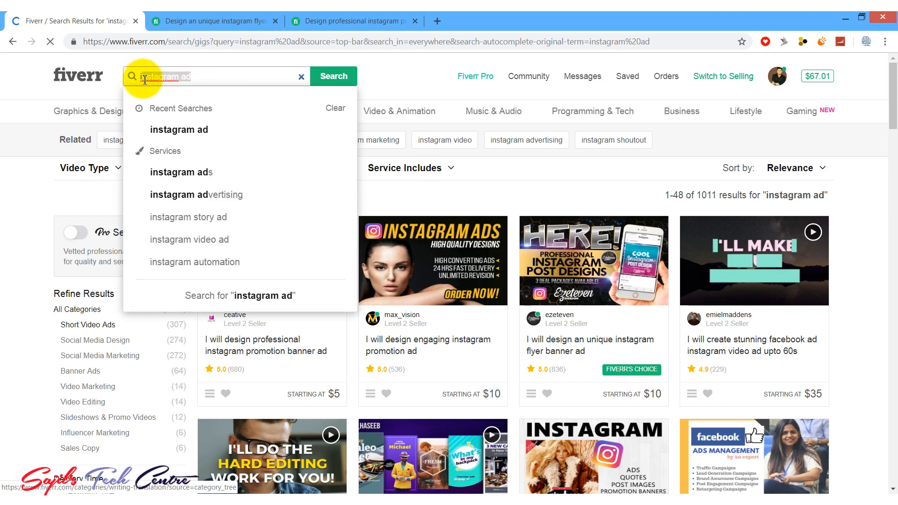
pyautogui.press('Down')
pyautogui.press('Down')
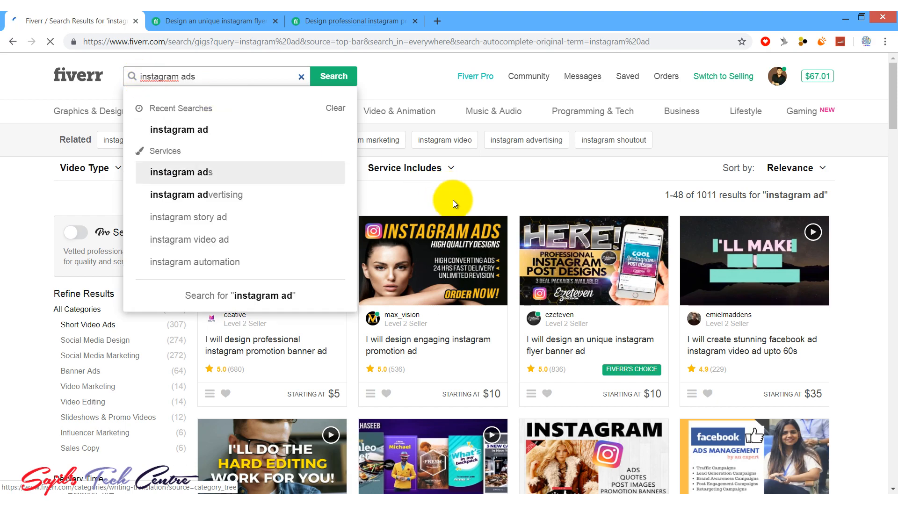
pyautogui.click(851, 242)
pyautogui.moveTo(894, 100); pyautogui.dragTo(888, 184)
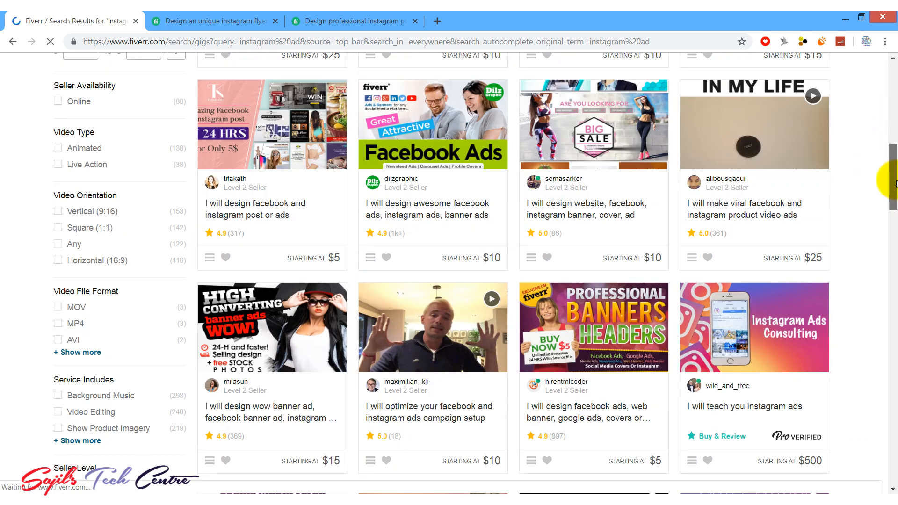
# Switch to Photoshop and review the open templates 01.psd, 02.psd, 03.psd and 07.psd, ending on 01.psd
pyautogui.click(498, 496)
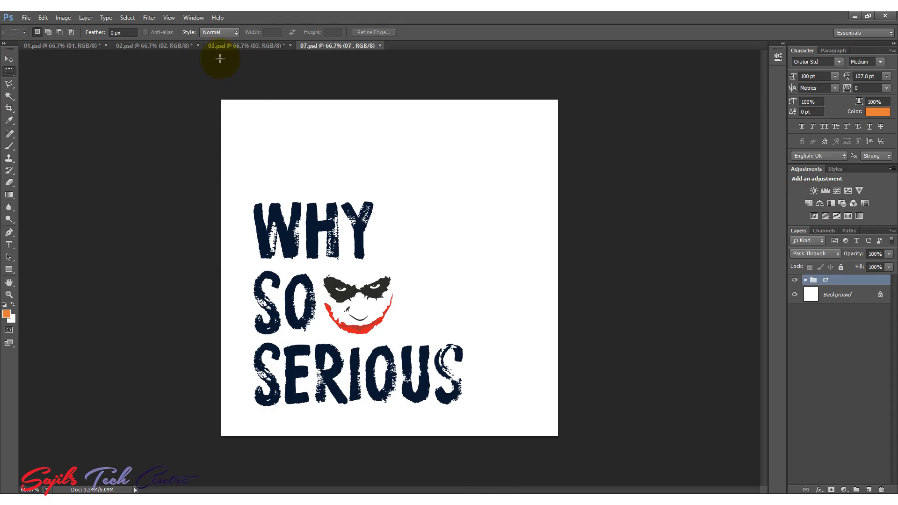
pyautogui.click(87, 47)
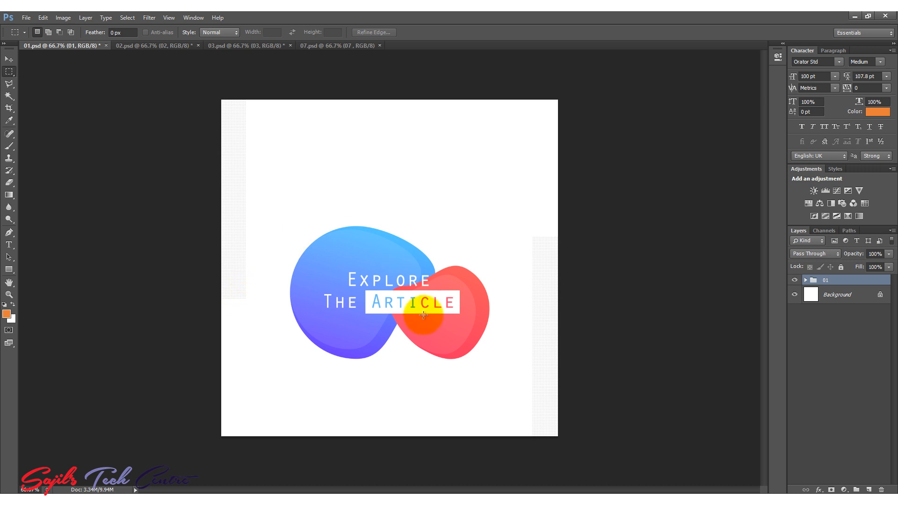
pyautogui.click(158, 45)
pyautogui.click(258, 46)
pyautogui.click(323, 46)
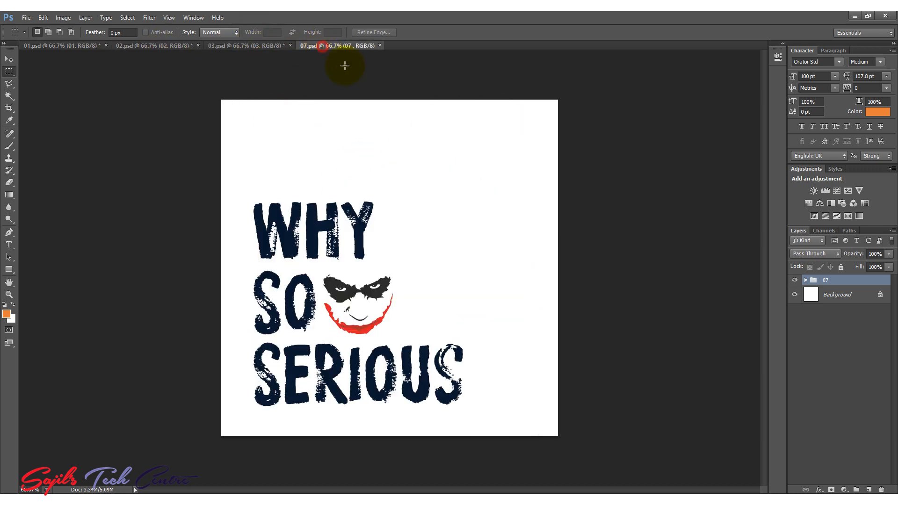
pyautogui.click(76, 45)
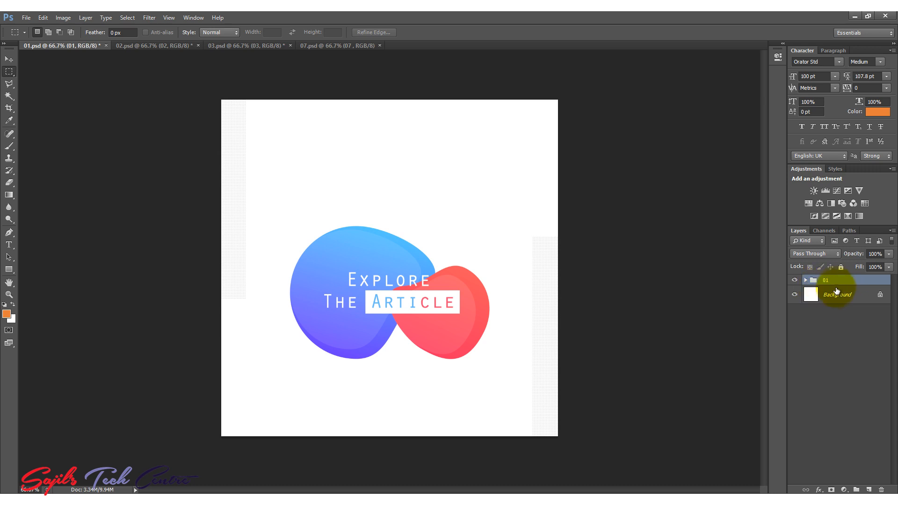
# In the Cnt group inside group 01, replace the word "Explore" in the text layer with "Sajil's Tech"
pyautogui.click(805, 280)
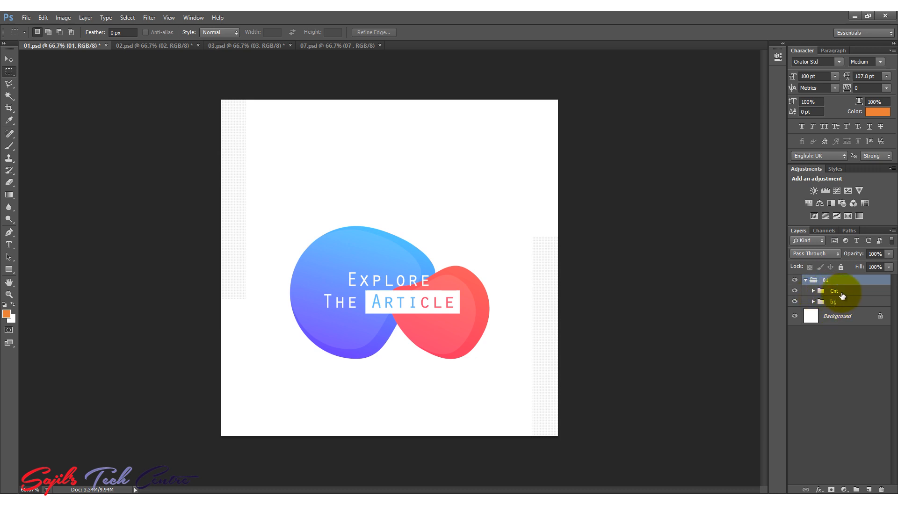
pyautogui.click(813, 291)
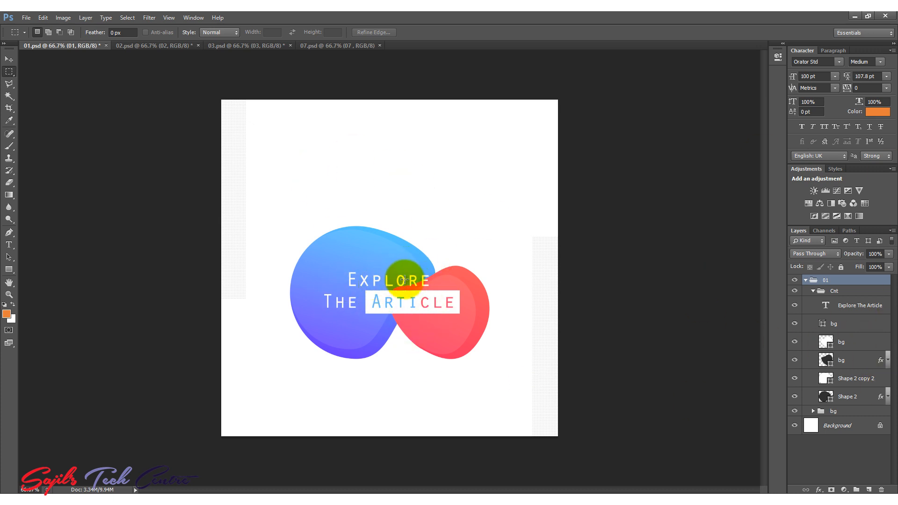
pyautogui.click(853, 310)
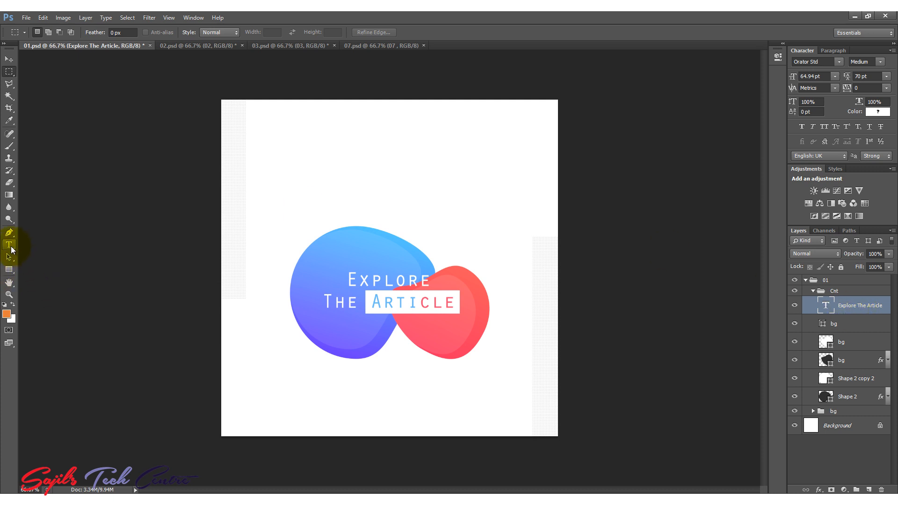
pyautogui.click(10, 246)
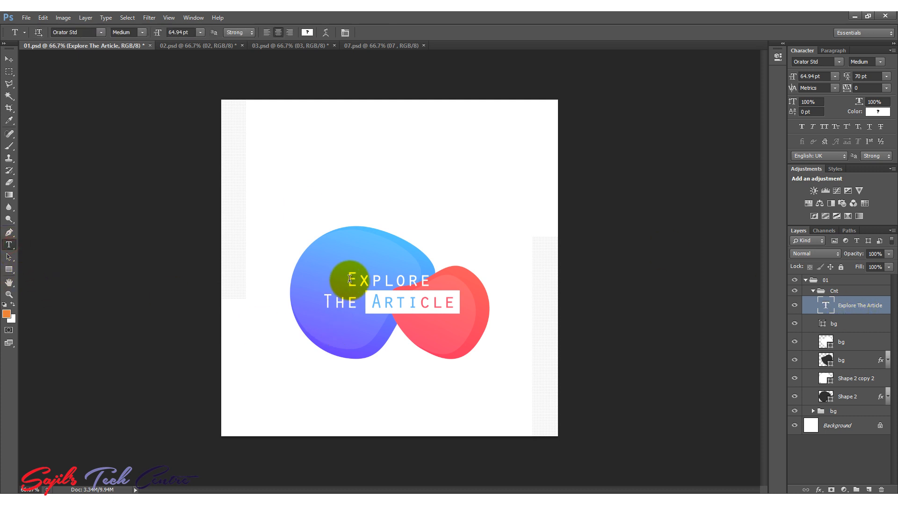
pyautogui.moveTo(350, 279); pyautogui.dragTo(430, 281)
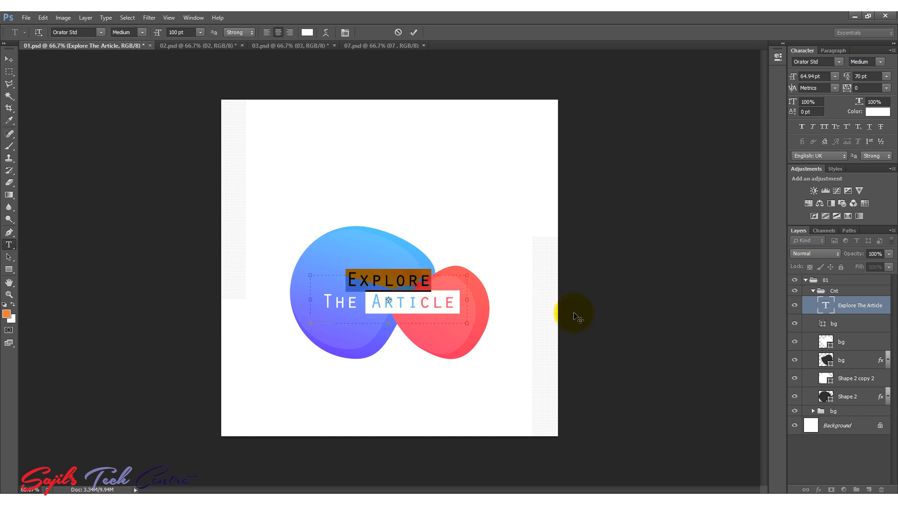
pyautogui.write("Sajil's Tech")
# Remove the word "The" from the second text line and space "Article" over to fit the white box
pyautogui.moveTo(359, 302); pyautogui.dragTo(326, 308)
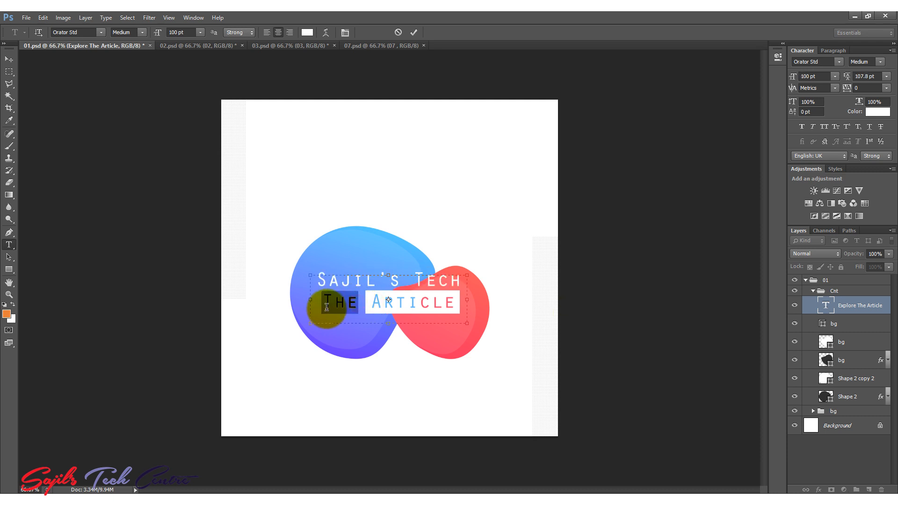
pyautogui.press('BackSpace')
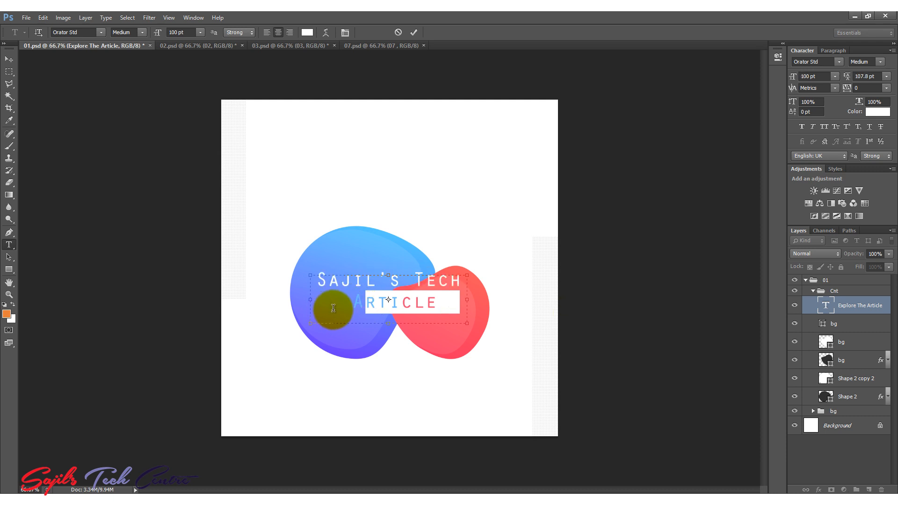
pyautogui.click(358, 301)
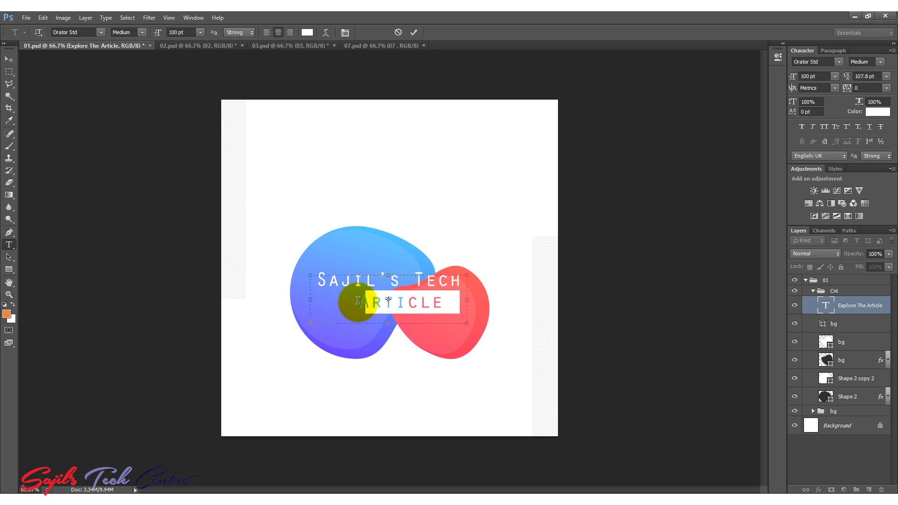
pyautogui.click(9, 59)
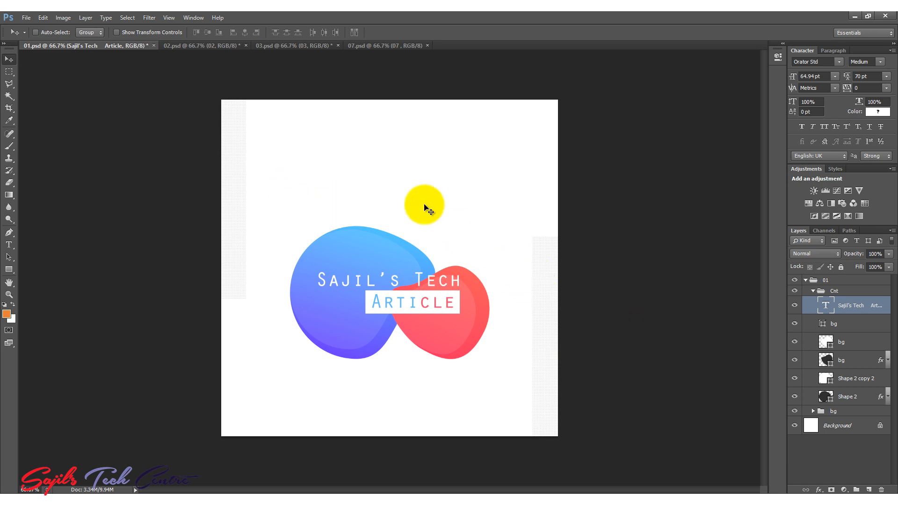
# Open the image girls_PNG6463.png from the INSTAGRAM ADS CREATION folder
pyautogui.click(22, 17)
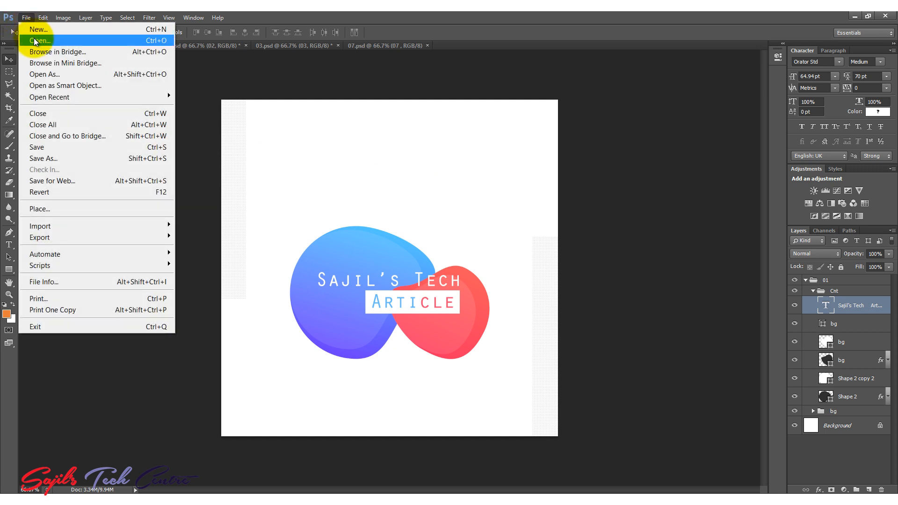
pyautogui.click(34, 40)
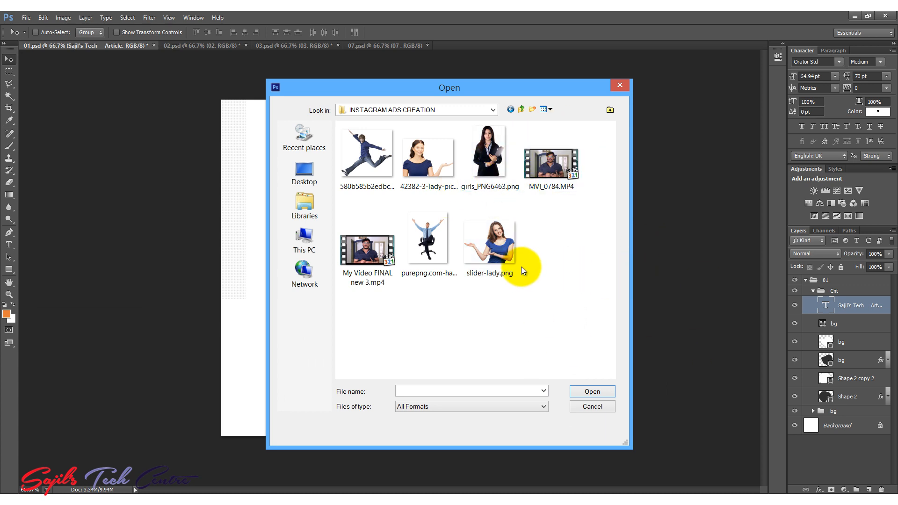
pyautogui.doubleClick(491, 172)
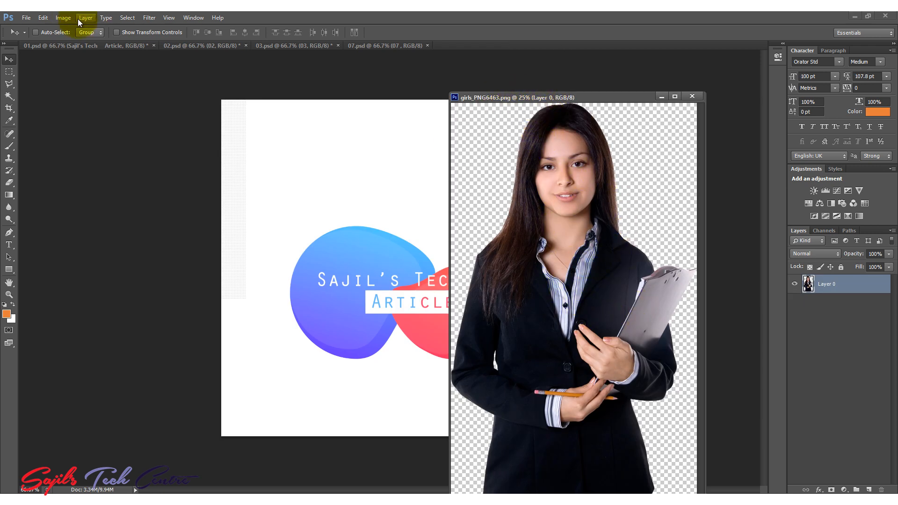
# Resize the girls_PNG6463.png image to a width of 600 pixels with proportions constrained
pyautogui.click(63, 18)
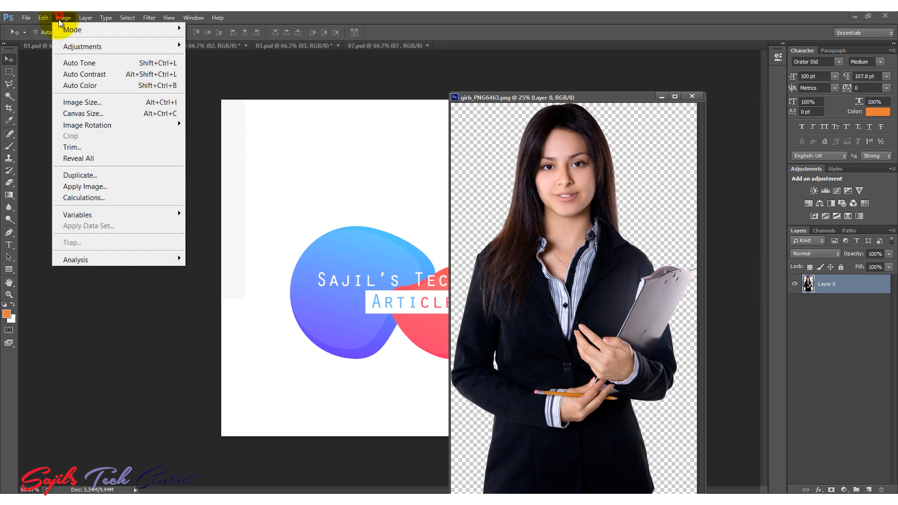
pyautogui.click(94, 100)
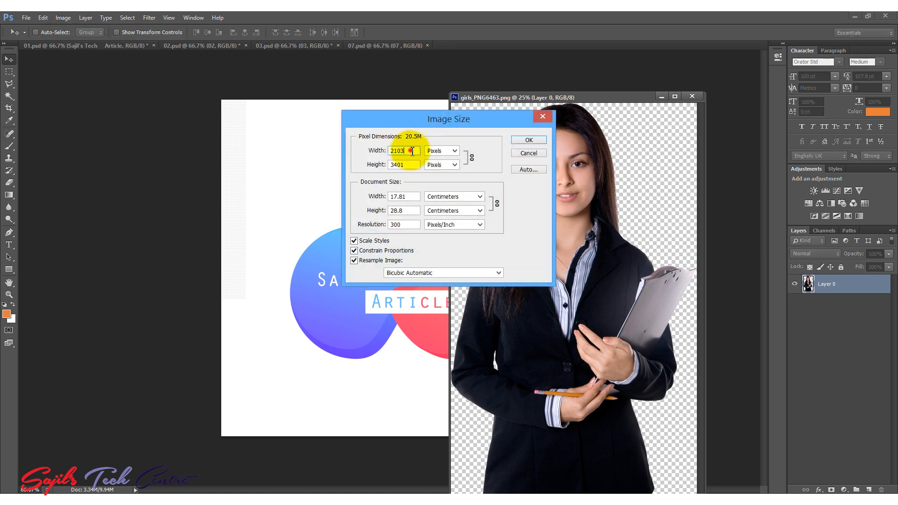
pyautogui.moveTo(412, 151); pyautogui.dragTo(378, 154)
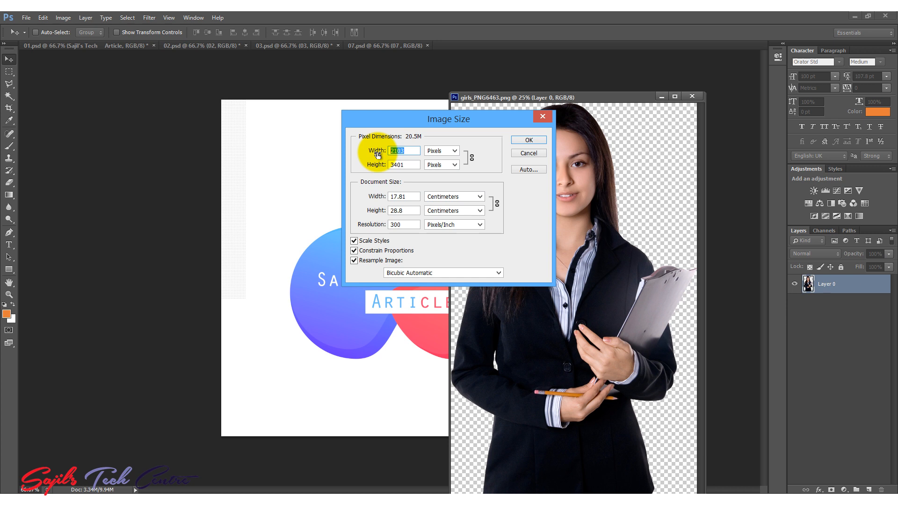
pyautogui.write('600')
pyautogui.press('Return')
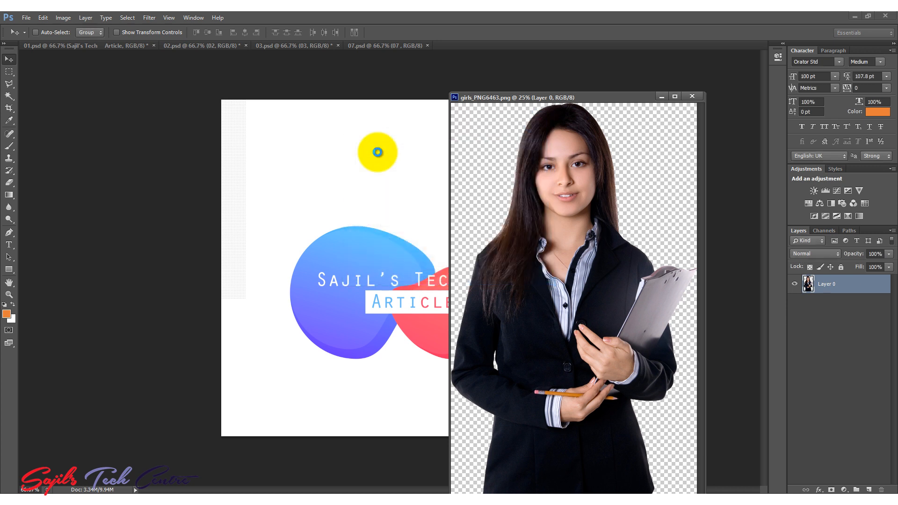
# Place the resized photo into 01.psd and move its layer below Shape 2, behind the colored blobs
pyautogui.moveTo(473, 97); pyautogui.dragTo(576, 148)
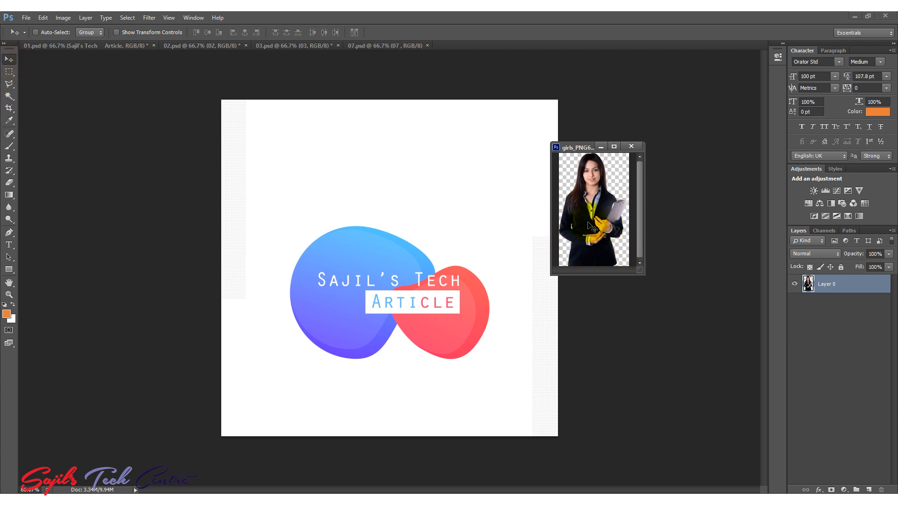
pyautogui.moveTo(594, 220); pyautogui.dragTo(316, 310)
pyautogui.click(463, 244)
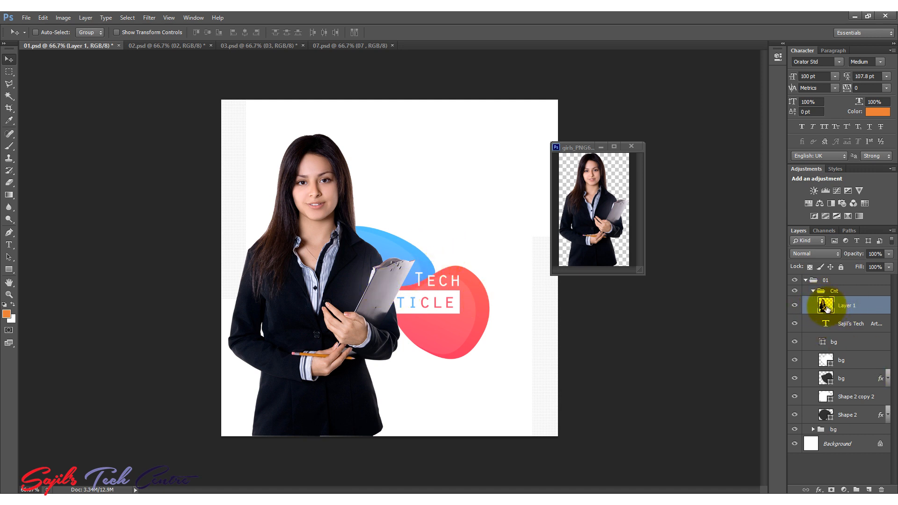
pyautogui.moveTo(826, 309); pyautogui.dragTo(824, 283)
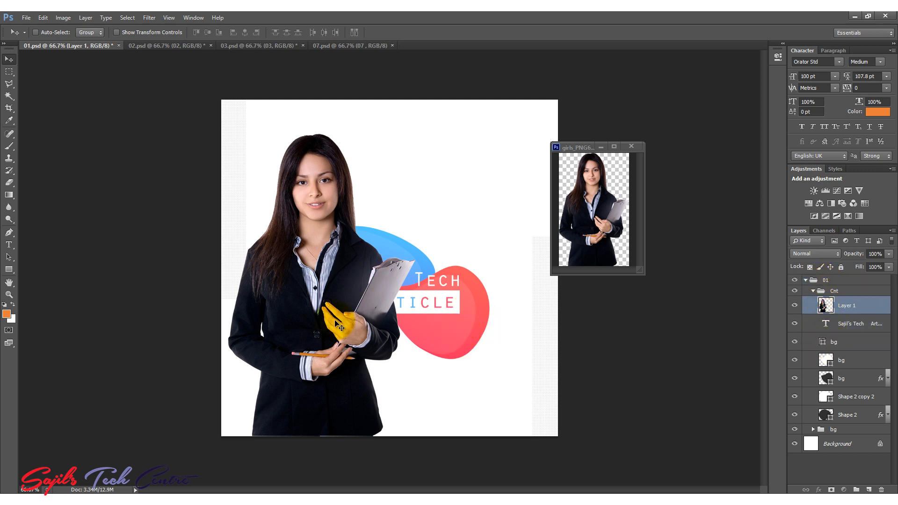
pyautogui.moveTo(826, 306); pyautogui.dragTo(836, 421)
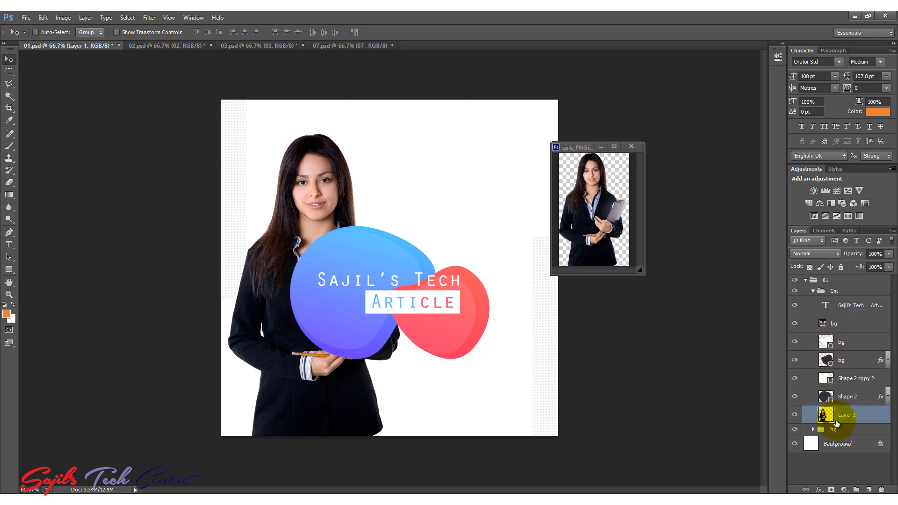
# Select the photo layer on the canvas and shift it slightly left and down against the left edge
pyautogui.rightClick(322, 204)
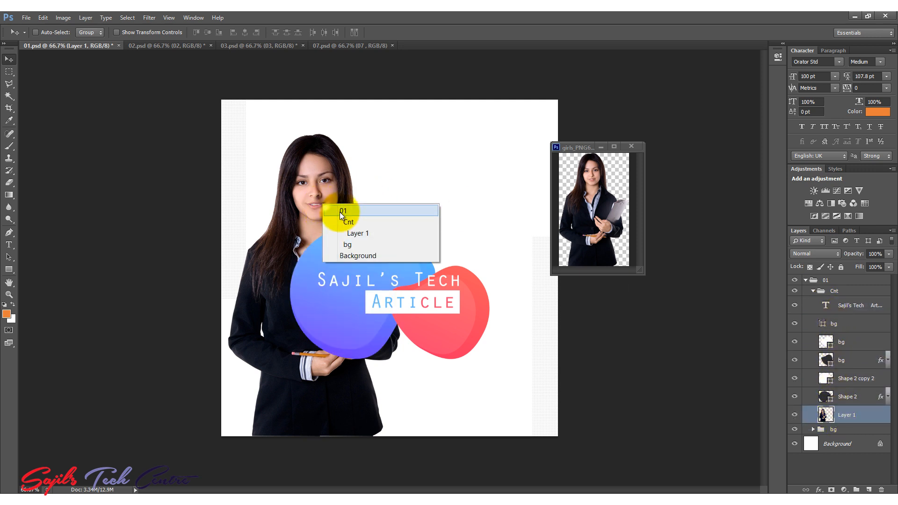
pyautogui.rightClick(305, 184)
pyautogui.click(337, 214)
pyautogui.moveTo(328, 204)
pyautogui.mouseDown()
pyautogui.moveTo(296, 205)
pyautogui.moveTo(491, 189)
pyautogui.moveTo(500, 209)
pyautogui.moveTo(463, 132)
pyautogui.moveTo(304, 179)
pyautogui.moveTo(316, 204)
pyautogui.mouseUp()
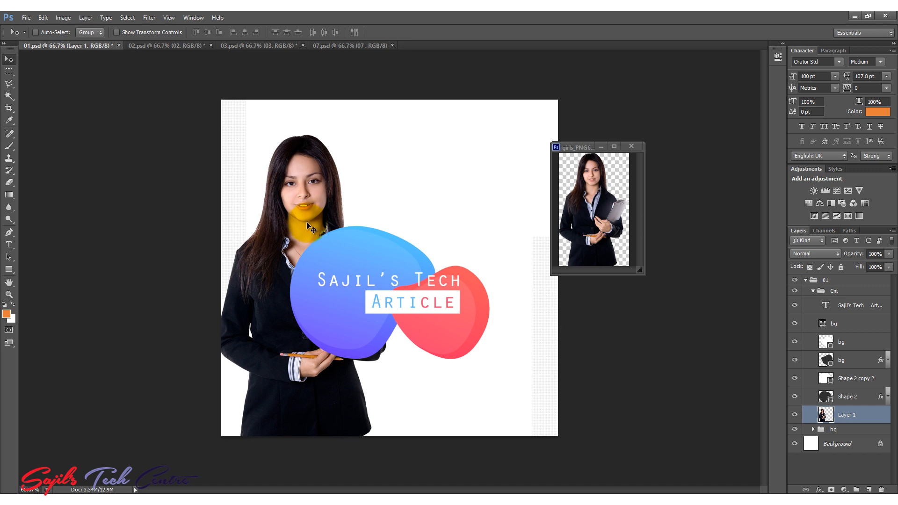
pyautogui.moveTo(313, 209)
pyautogui.mouseDown()
pyautogui.moveTo(338, 190)
pyautogui.moveTo(315, 223)
pyautogui.mouseUp()
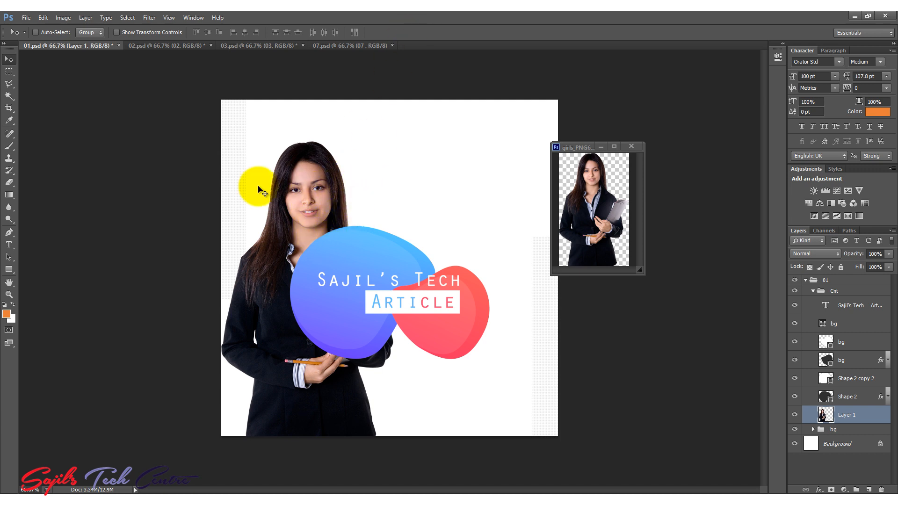
# Free-transform the woman's photo, enlarging it from its upper-right corner until the head reaches the top canvas edge
pyautogui.click(46, 19)
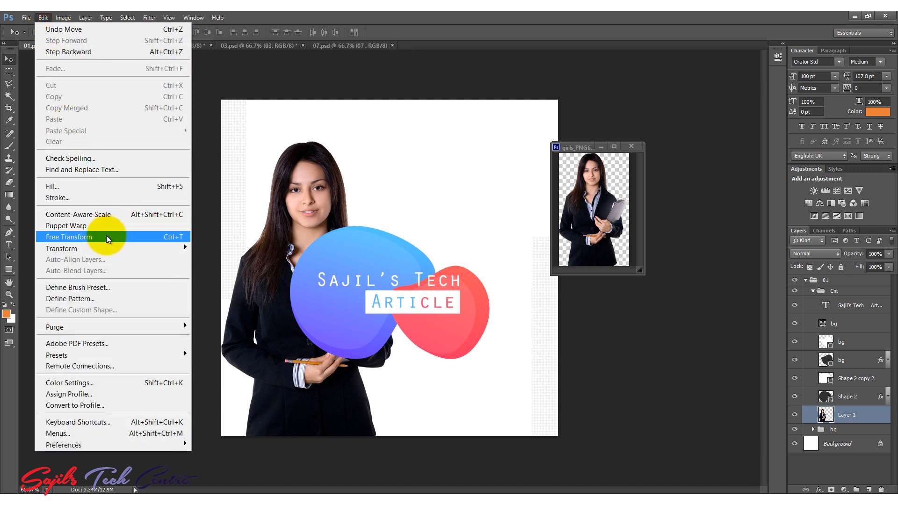
pyautogui.click(130, 237)
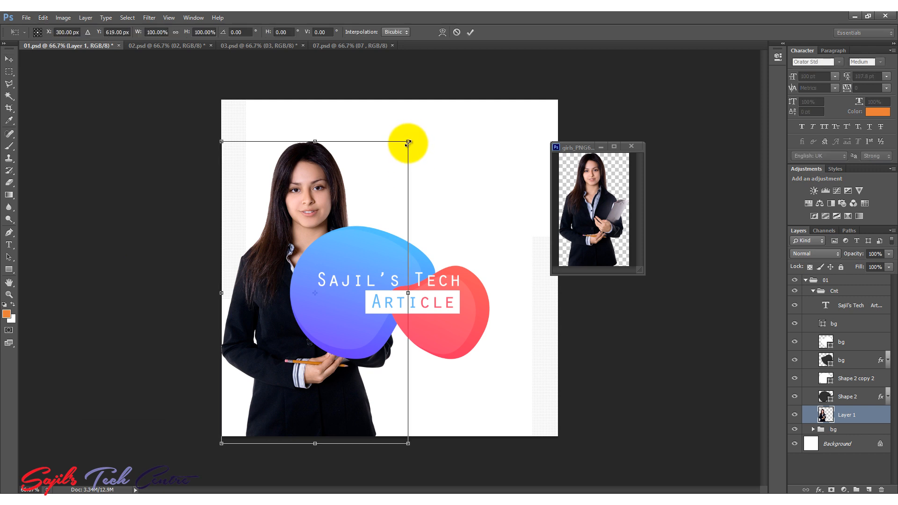
pyautogui.moveTo(409, 142); pyautogui.dragTo(449, 109)
pyautogui.press('Return')
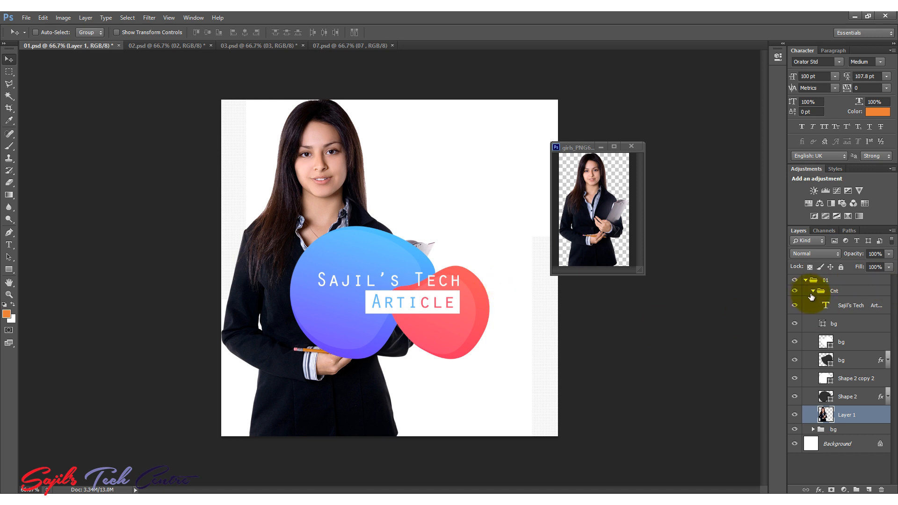
# Select the Cnt group and shift the photo, blobs and text to the right on the canvas
pyautogui.click(849, 293)
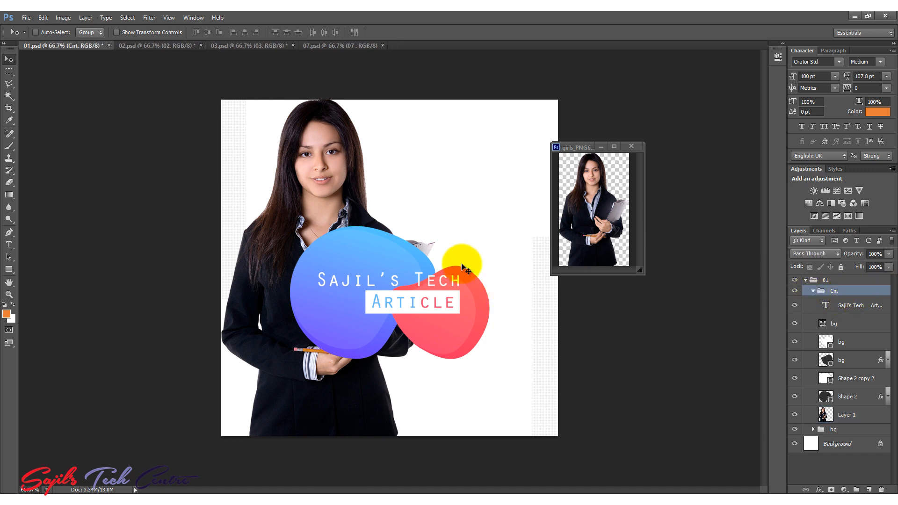
pyautogui.moveTo(374, 290); pyautogui.dragTo(459, 344)
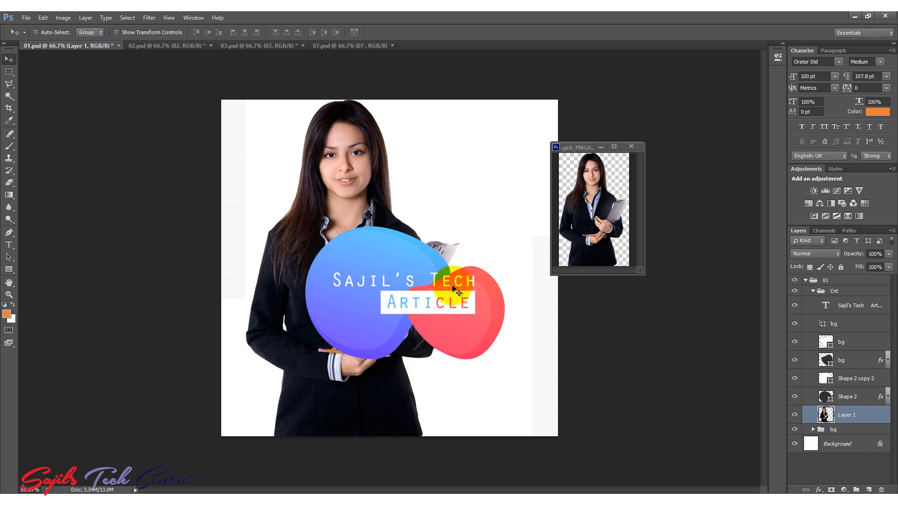
# Switch to the 02.psd template and close the floating girls_PNG6463.png image
pyautogui.click(611, 146)
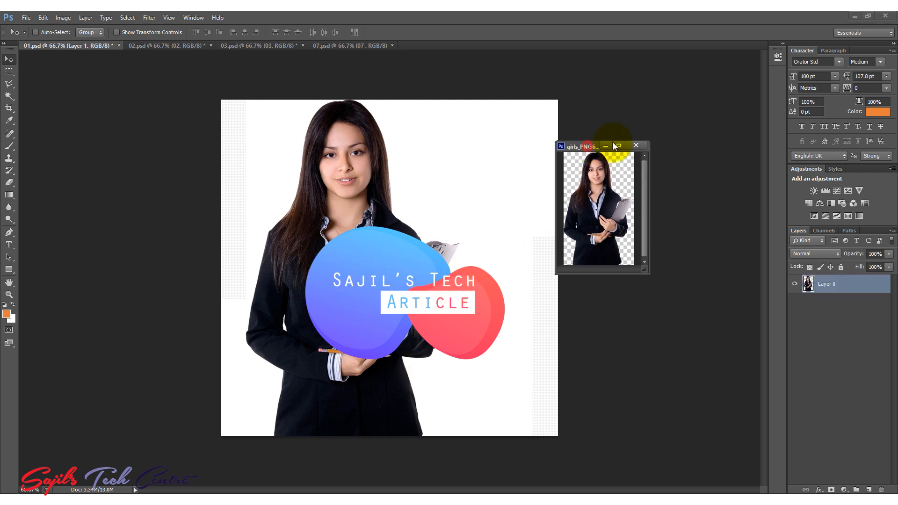
pyautogui.moveTo(612, 146); pyautogui.dragTo(656, 140)
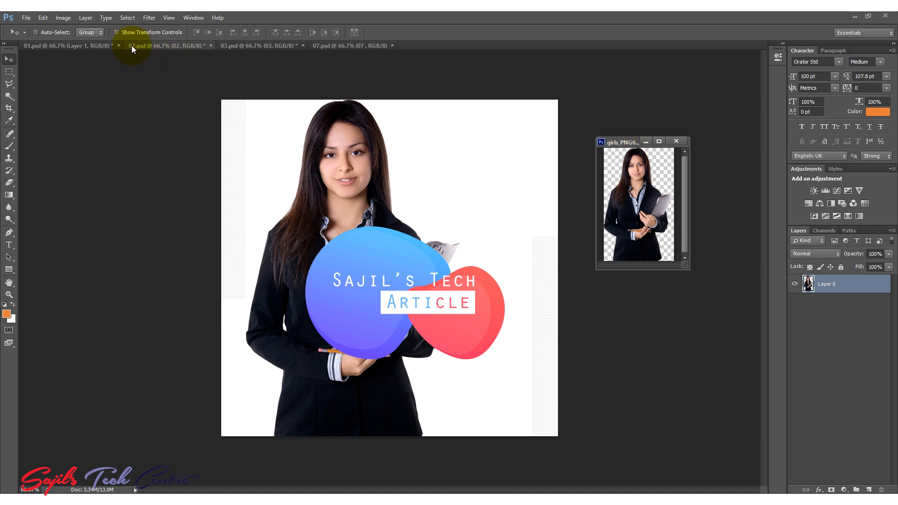
pyautogui.click(163, 46)
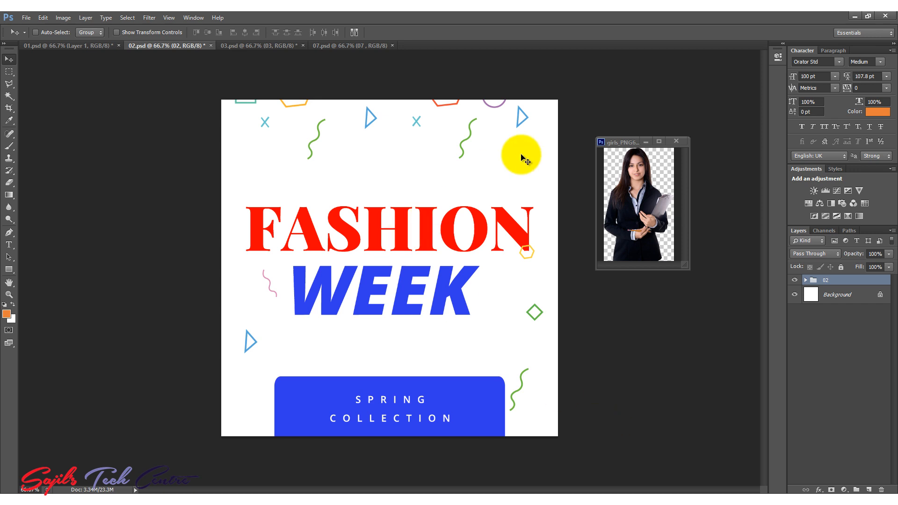
pyautogui.click(678, 143)
pyautogui.click(444, 200)
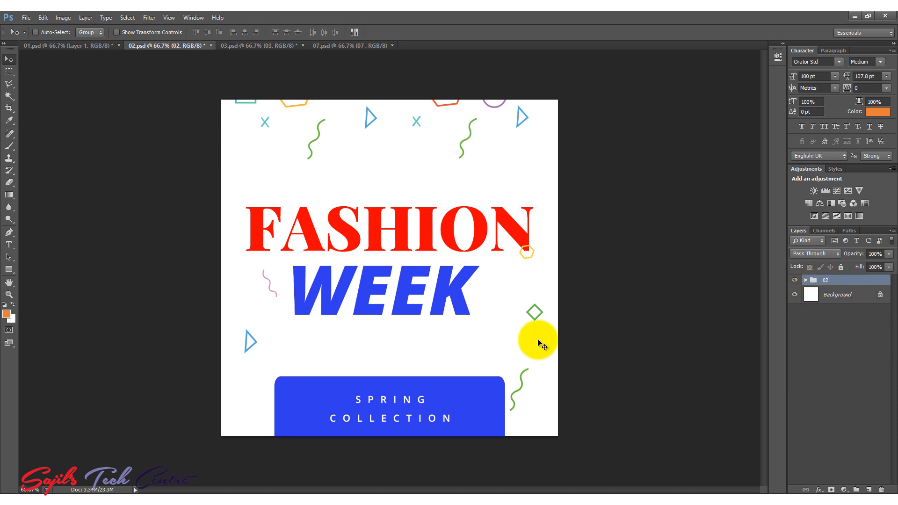
# Expand group 02, find the Week text layer and select the word WEEK with the Type tool
pyautogui.click(828, 300)
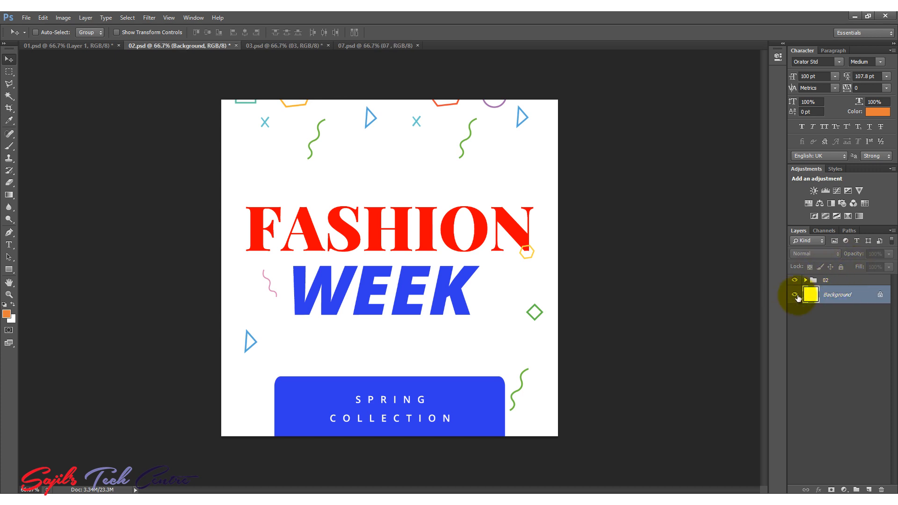
pyautogui.click(805, 280)
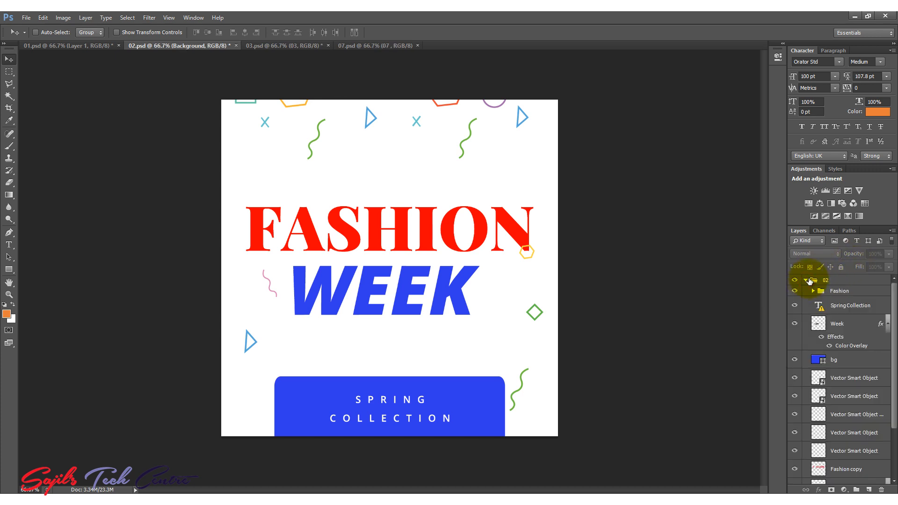
pyautogui.moveTo(892, 309); pyautogui.dragTo(889, 447)
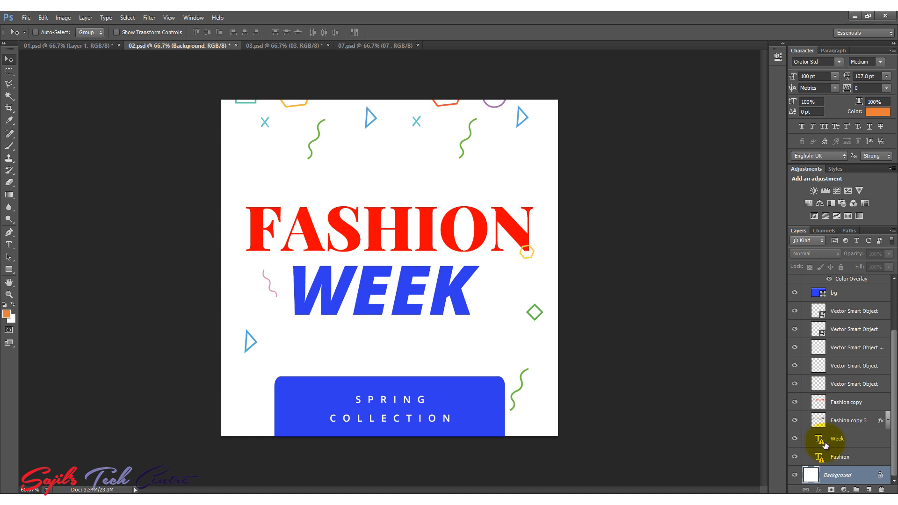
pyautogui.click(821, 442)
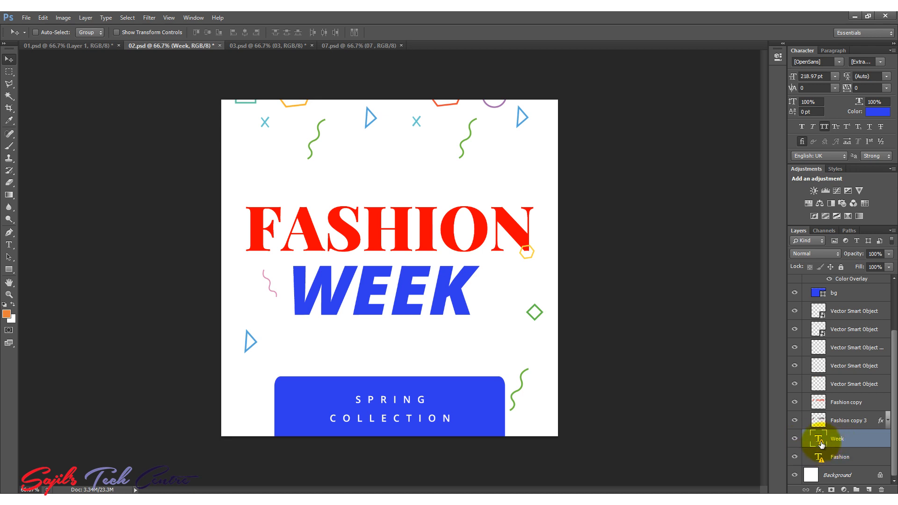
pyautogui.moveTo(822, 444)
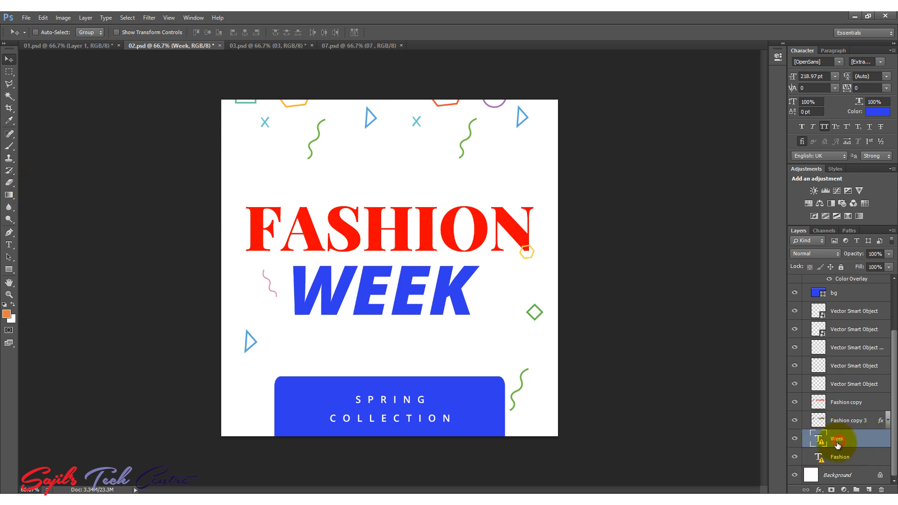
pyautogui.click(9, 244)
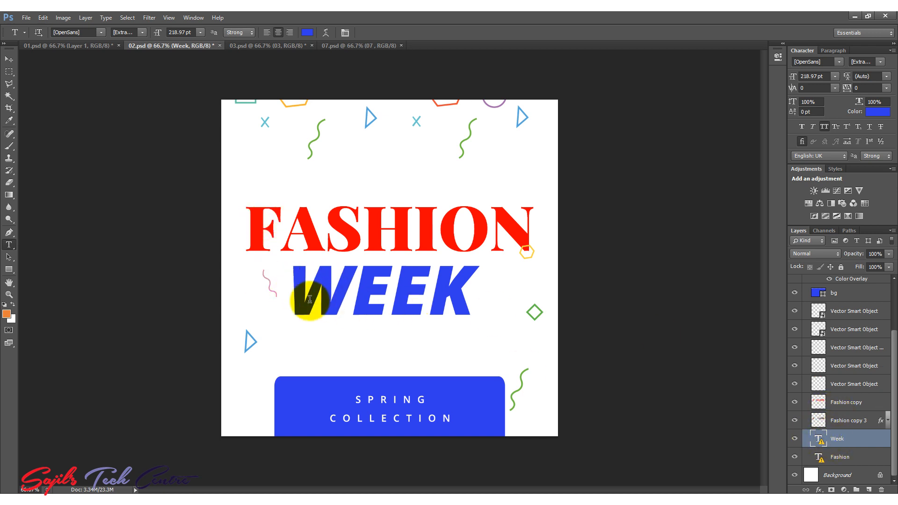
pyautogui.moveTo(329, 293); pyautogui.dragTo(459, 304)
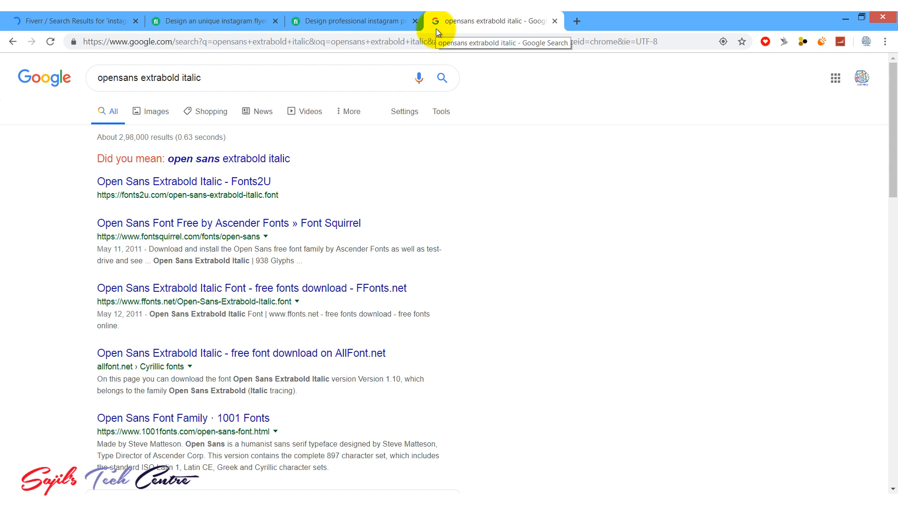
# In the browser, download the Open Sans TTF package from Font Squirrel and open open-sans.zip
pyautogui.click(320, 224)
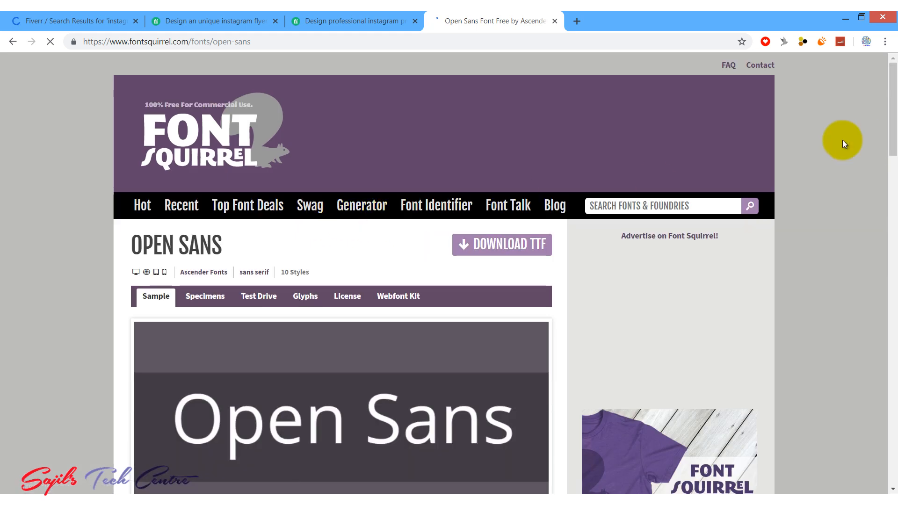
pyautogui.click(504, 248)
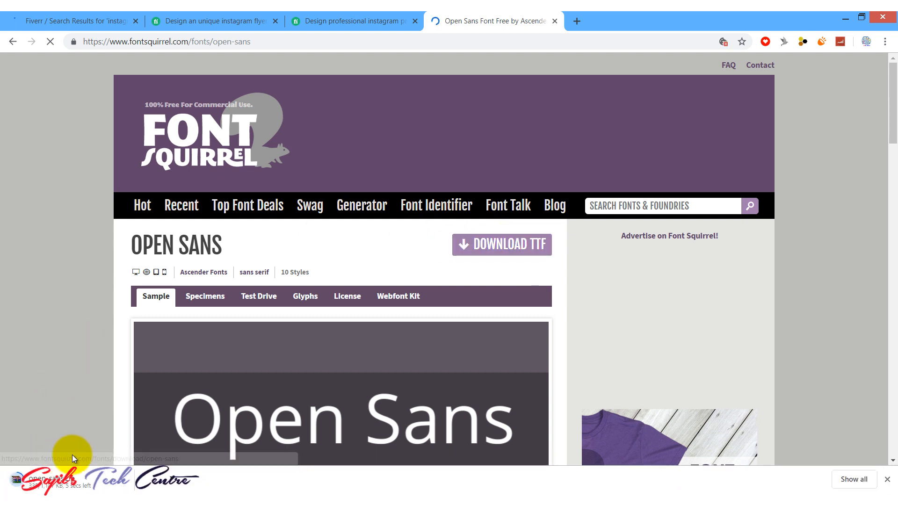
pyautogui.click(68, 483)
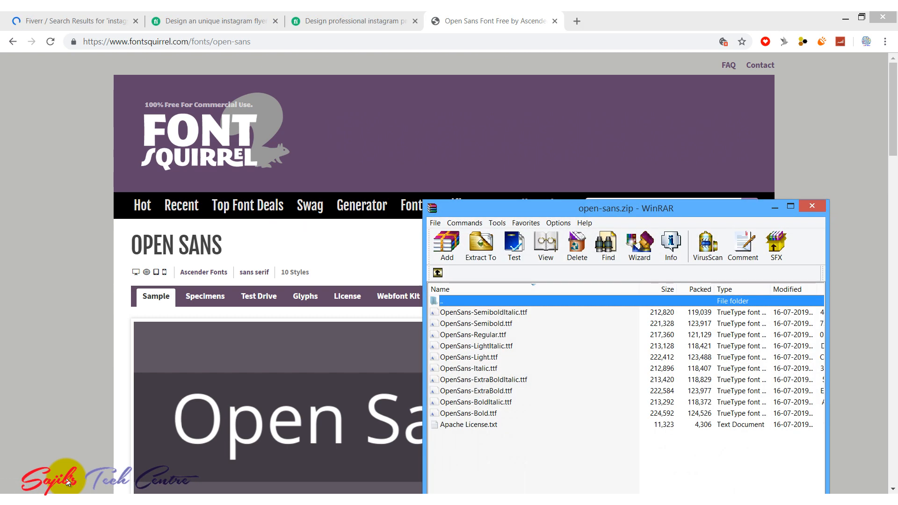
pyautogui.moveTo(550, 208); pyautogui.dragTo(491, 127)
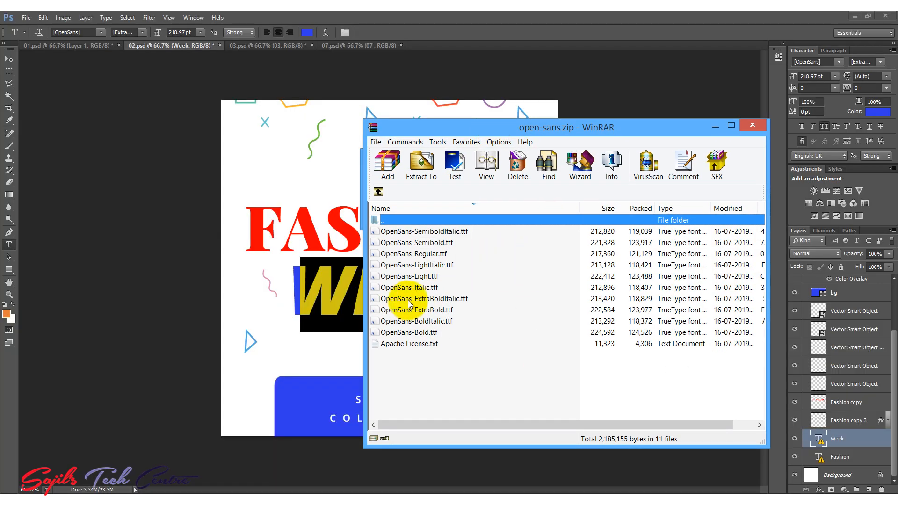
# Install OpenSans-ExtraBoldItalic.ttf from the archive and close the font preview and WinRAR windows
pyautogui.click(409, 300)
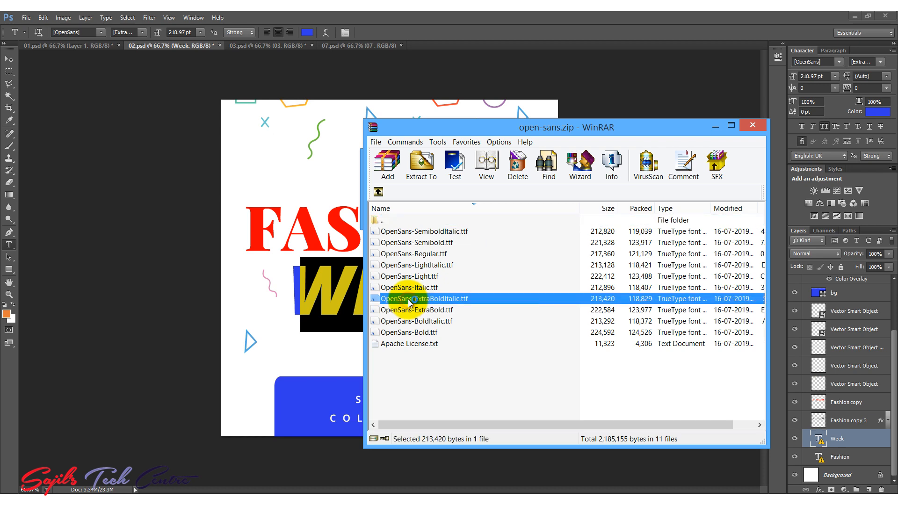
pyautogui.doubleClick(408, 299)
pyautogui.click(169, 120)
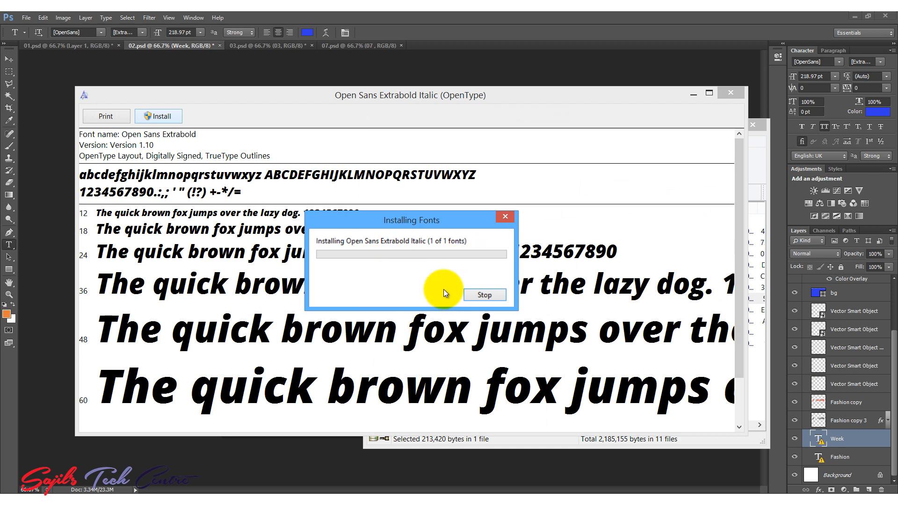
pyautogui.click(730, 92)
pyautogui.click(752, 125)
# Accept the missing-font substitution, select all of WEEK and apply the Open Sans Extrabold font
pyautogui.click(429, 216)
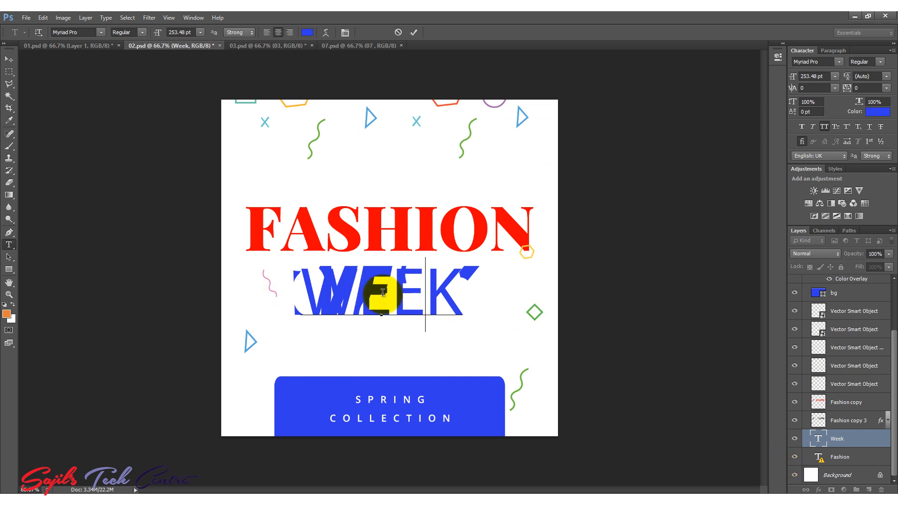
pyautogui.click(837, 440)
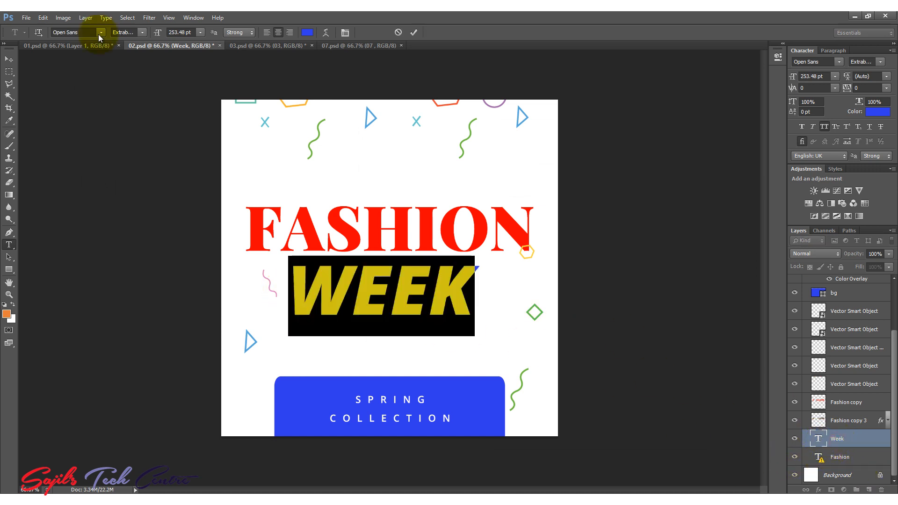
pyautogui.click(468, 290)
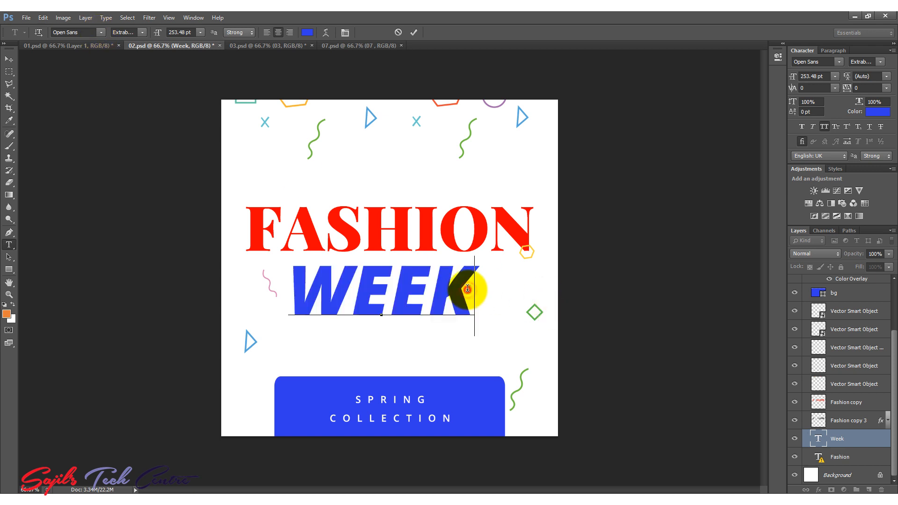
pyautogui.moveTo(468, 289); pyautogui.dragTo(309, 286)
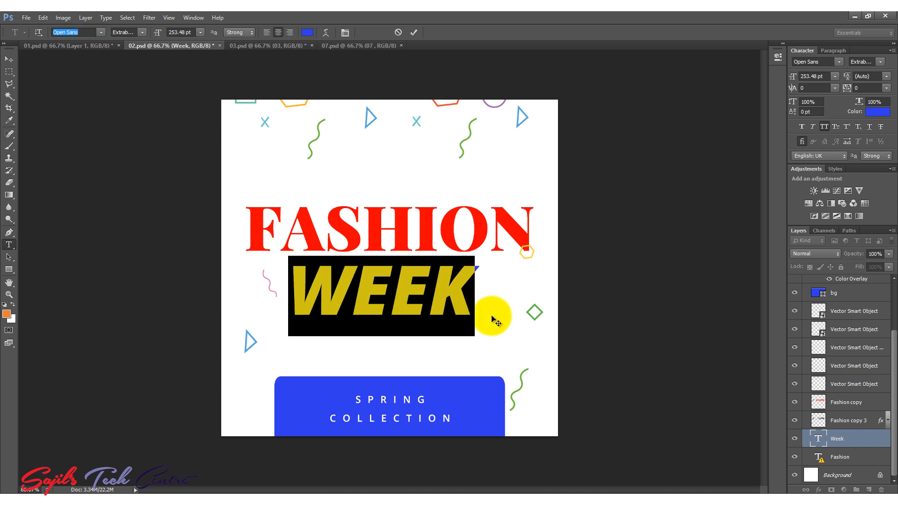
pyautogui.click(475, 293)
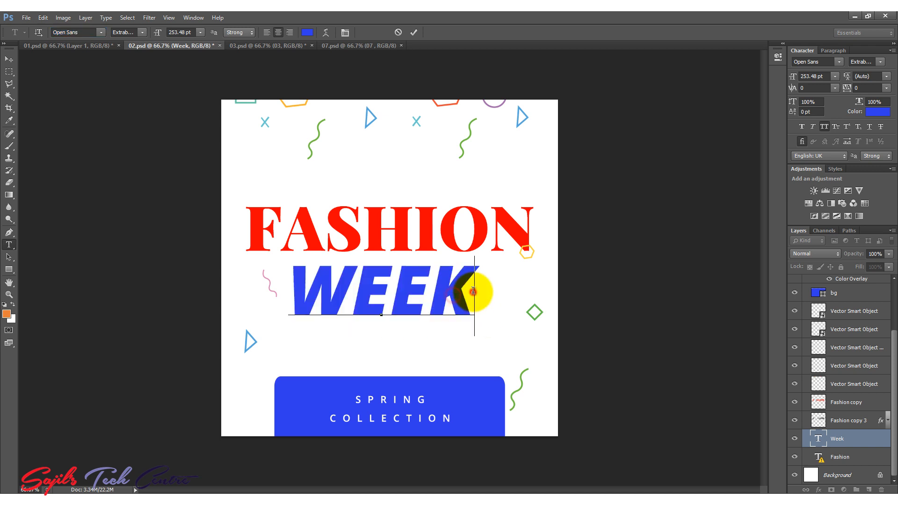
pyautogui.moveTo(474, 291); pyautogui.dragTo(315, 293)
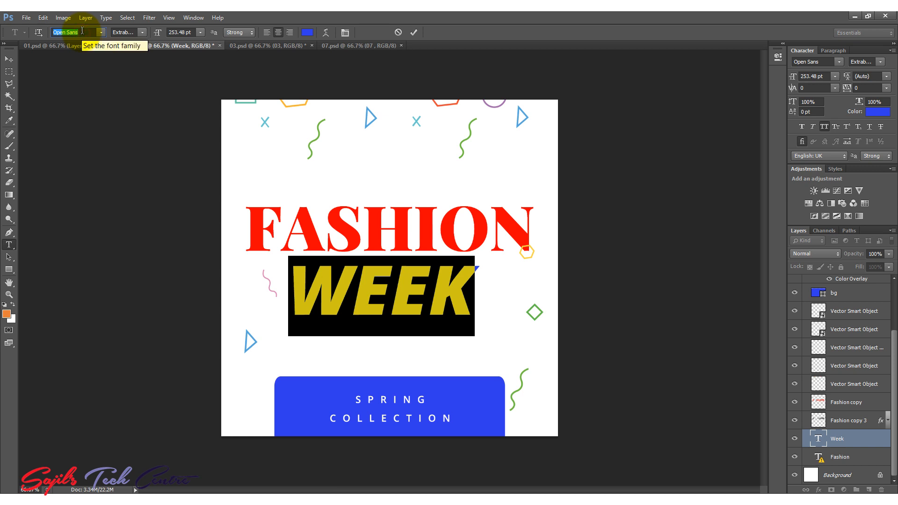
pyautogui.click(461, 319)
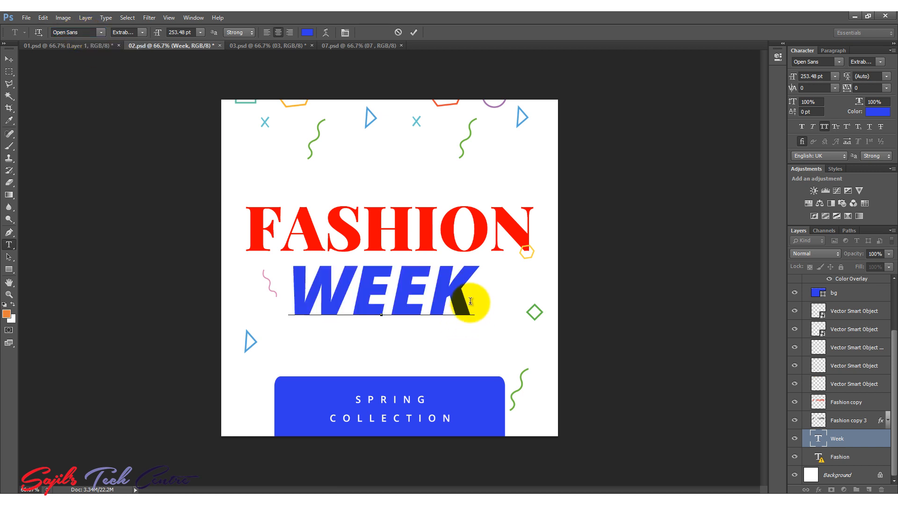
pyautogui.moveTo(471, 302); pyautogui.dragTo(311, 293)
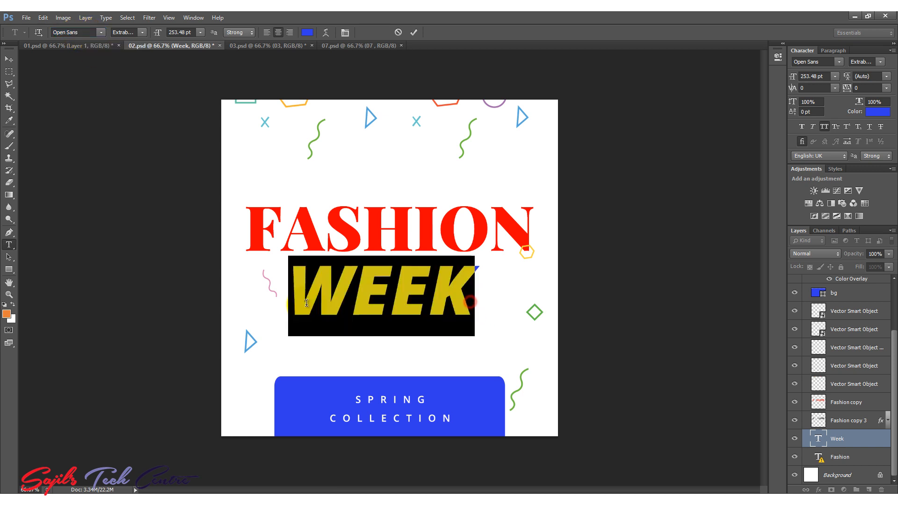
pyautogui.click(834, 456)
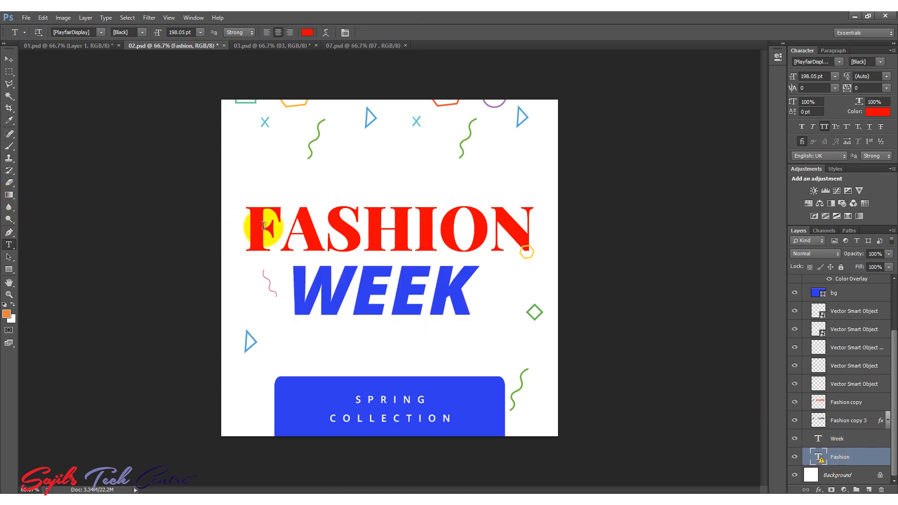
pyautogui.click(380, 227)
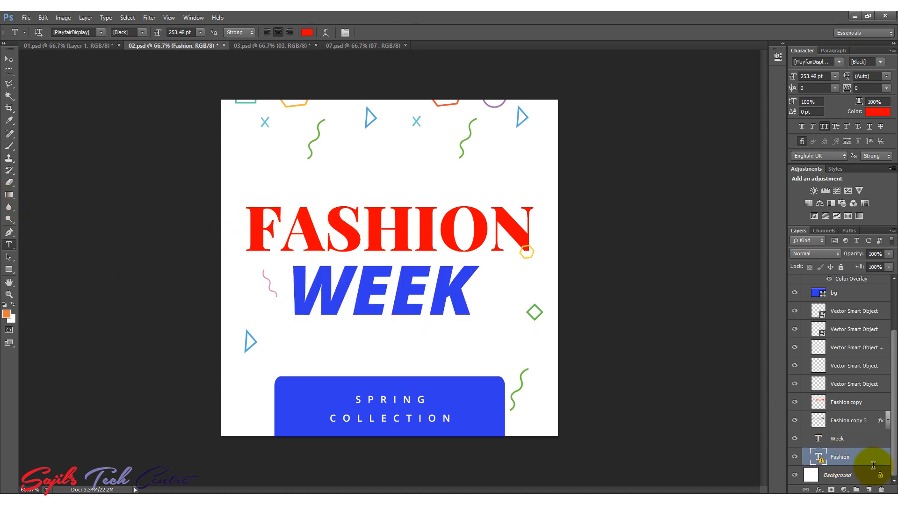
pyautogui.click(844, 463)
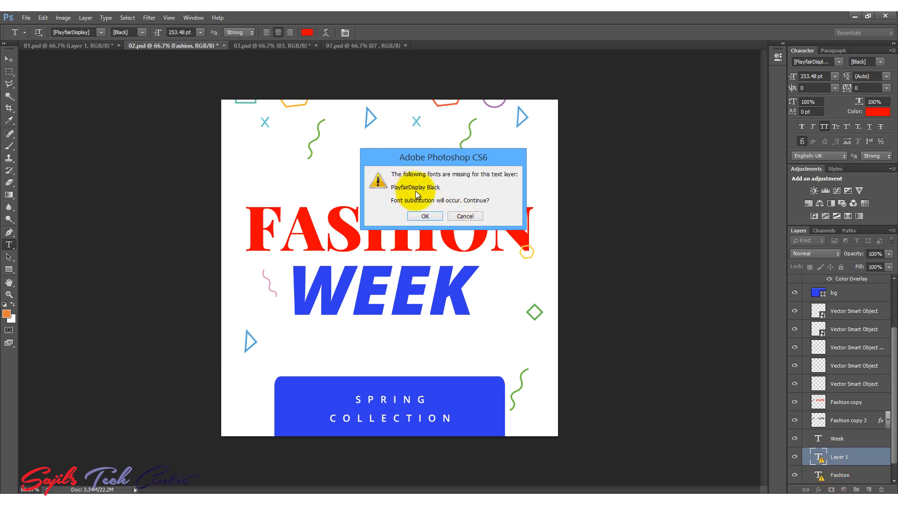
pyautogui.click(470, 216)
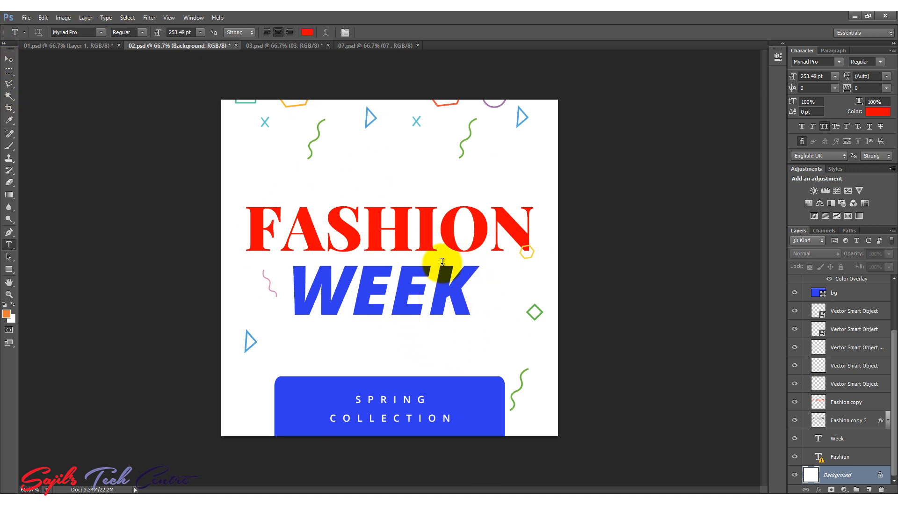
# Open slider-lady.png from the INSTAGRAM ADS CREATION folder and float it in its own window beside the 02.psd artwork
pyautogui.click(26, 19)
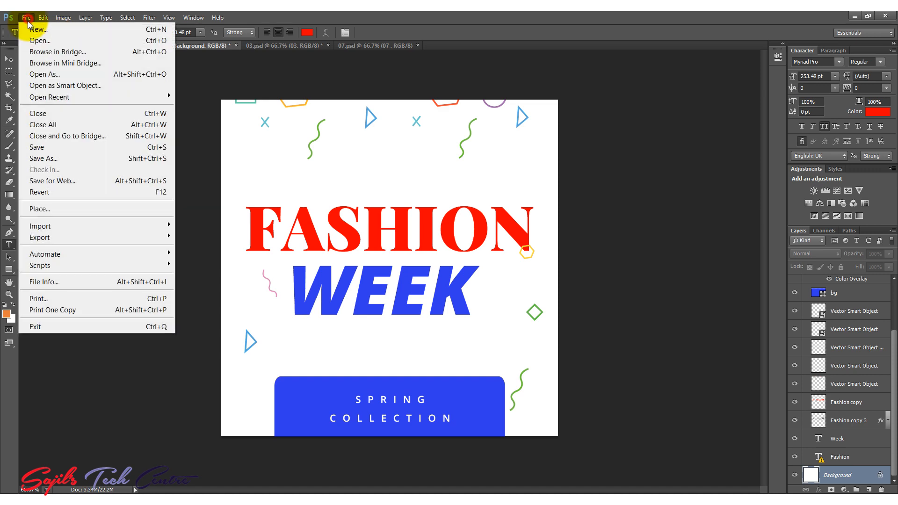
pyautogui.click(38, 39)
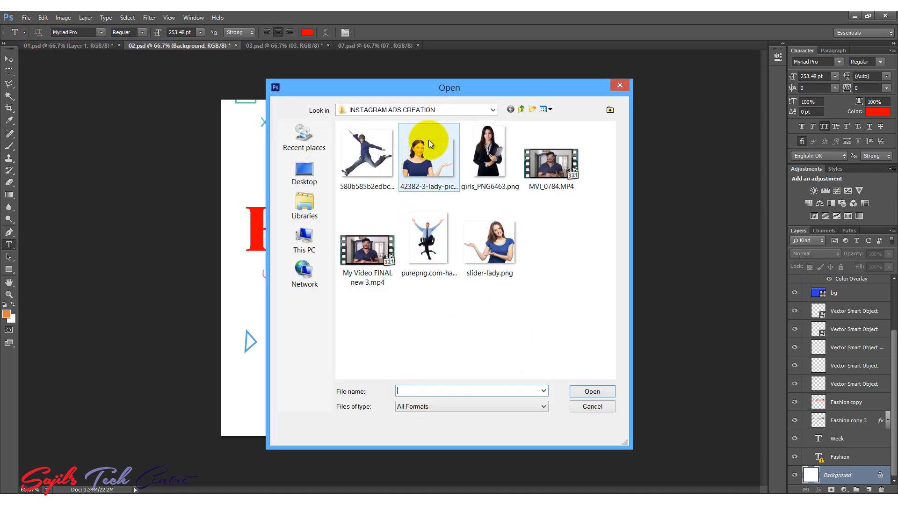
pyautogui.doubleClick(501, 251)
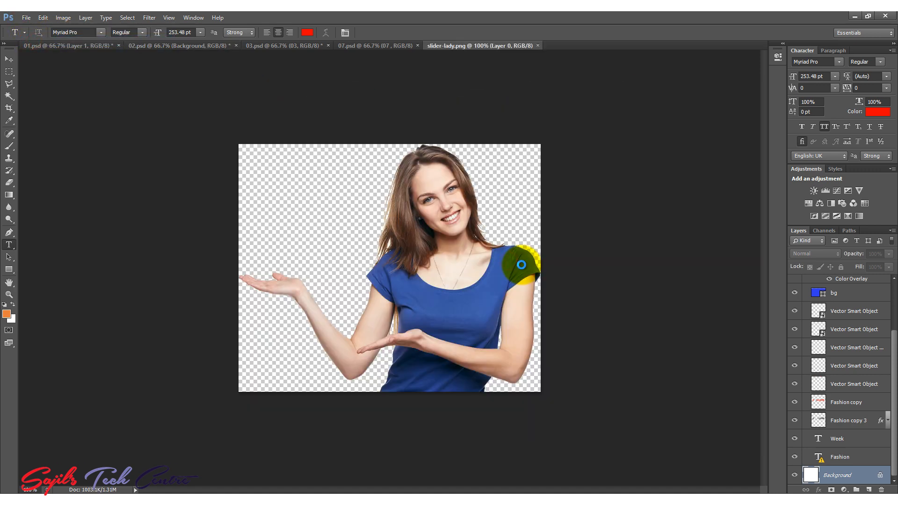
pyautogui.moveTo(466, 45); pyautogui.dragTo(518, 100)
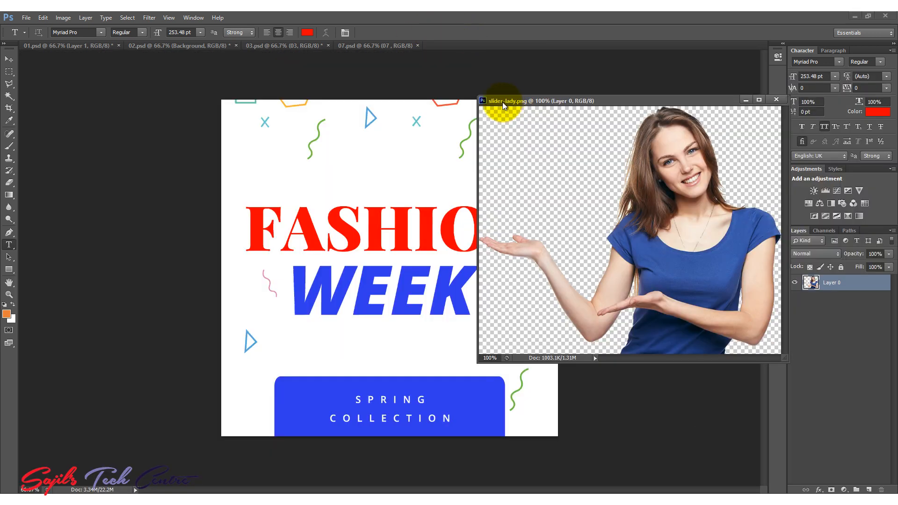
# Copy the woman's photo into 02.psd with the Move tool and close the slider-lady.png window
pyautogui.click(9, 58)
pyautogui.moveTo(688, 224); pyautogui.dragTo(440, 240)
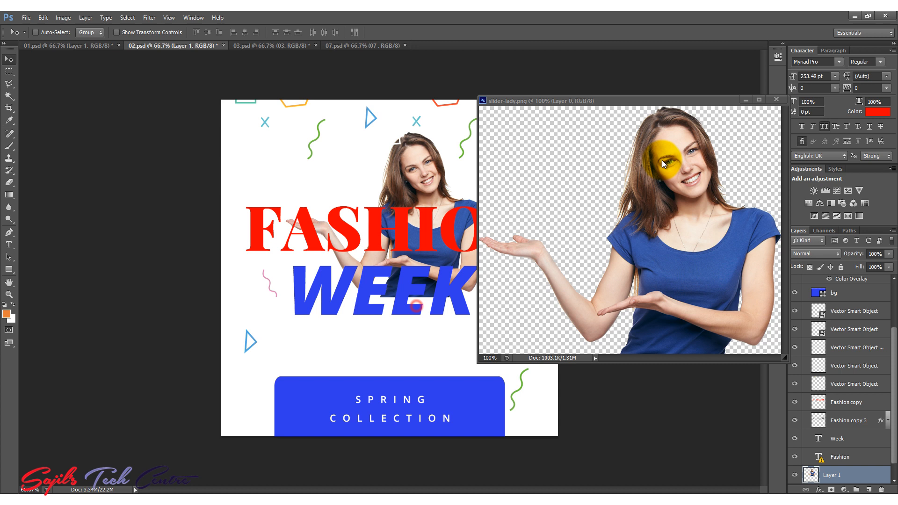
pyautogui.click(776, 99)
# Enlarge the woman's photo with Free Transform and position it so she fills the canvas behind the FASHION WEEK text
pyautogui.moveTo(394, 283); pyautogui.dragTo(394, 301)
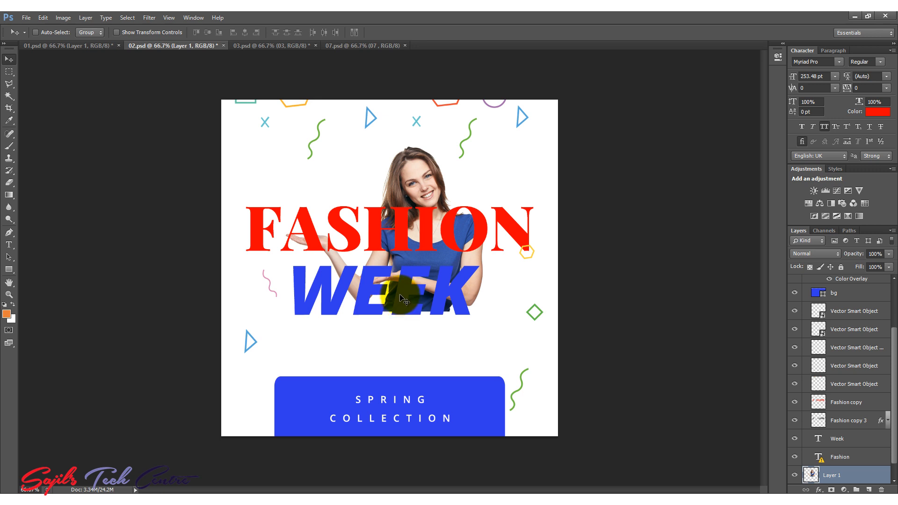
pyautogui.hotkey('ctrl', 't')
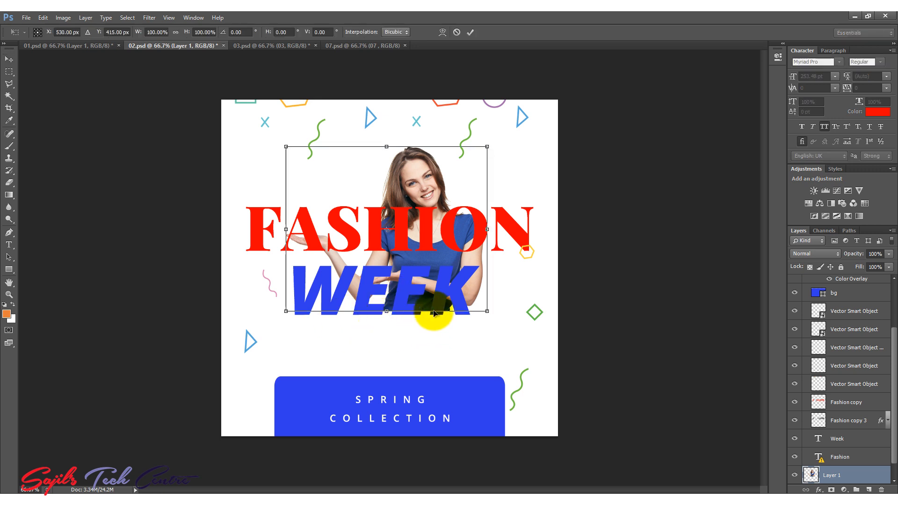
pyautogui.moveTo(487, 311); pyautogui.dragTo(603, 475)
pyautogui.press('Return')
pyautogui.moveTo(524, 346); pyautogui.dragTo(413, 286)
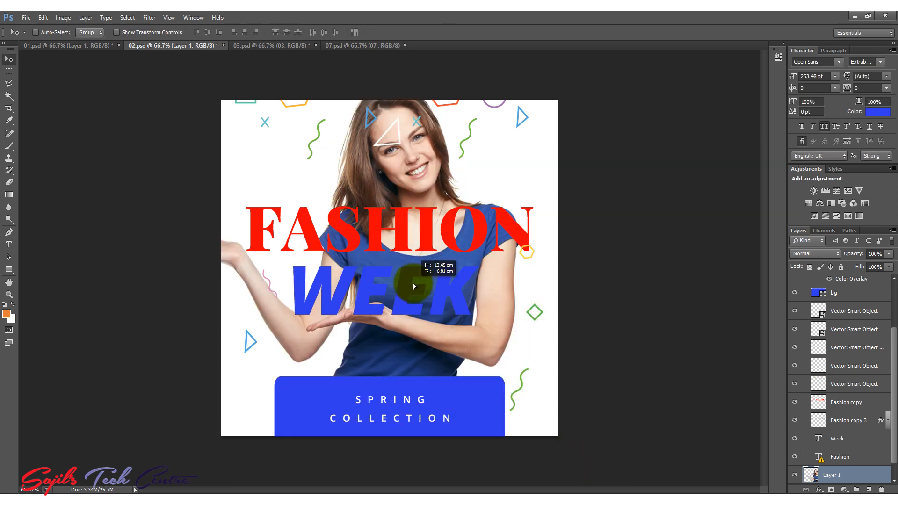
pyautogui.click(460, 307)
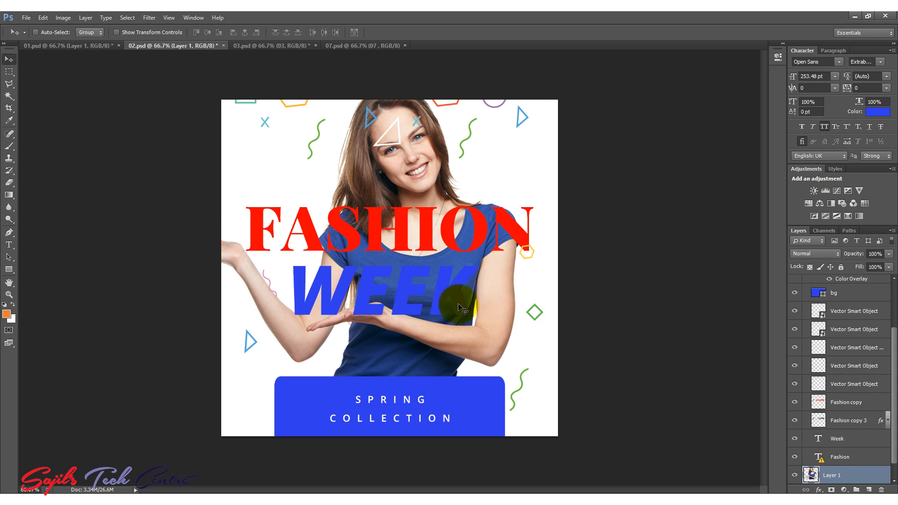
# Select the Week text layer on the canvas and change its text color to green 31eb84
pyautogui.rightClick(458, 296)
pyautogui.click(484, 324)
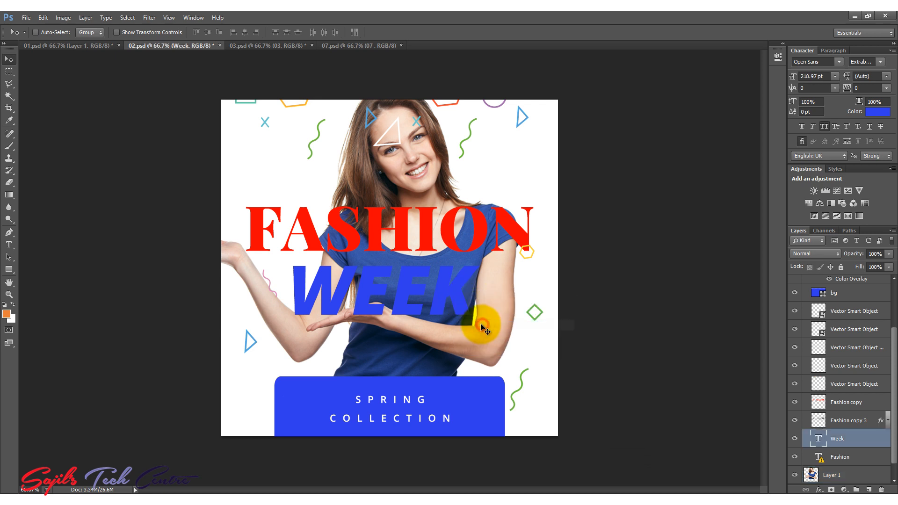
pyautogui.click(9, 120)
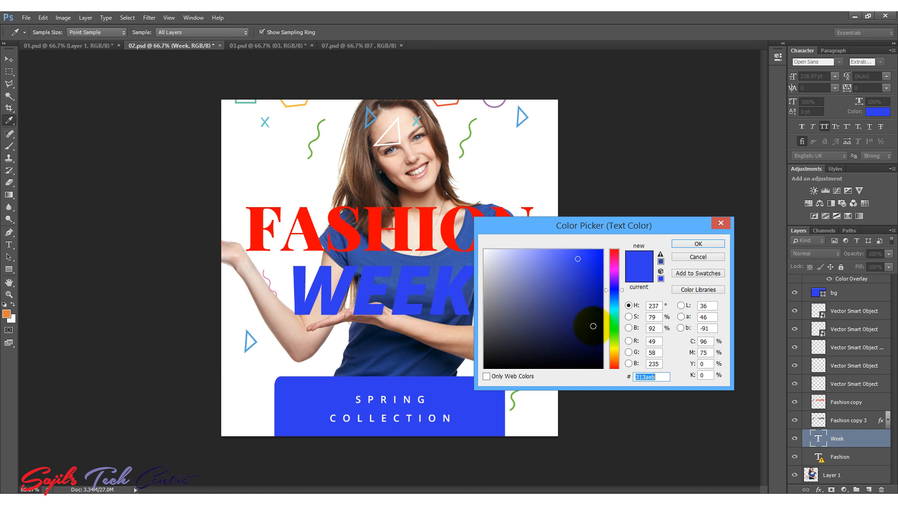
pyautogui.click(615, 326)
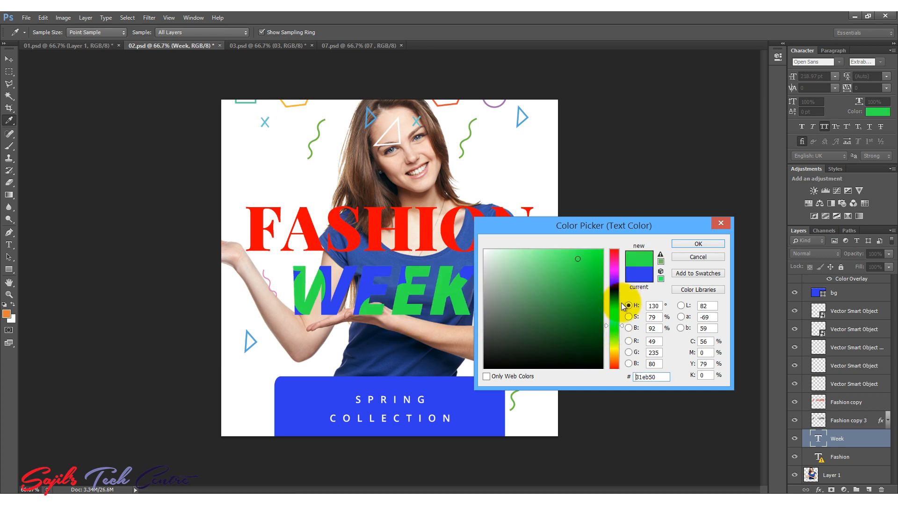
pyautogui.moveTo(616, 321); pyautogui.dragTo(616, 320)
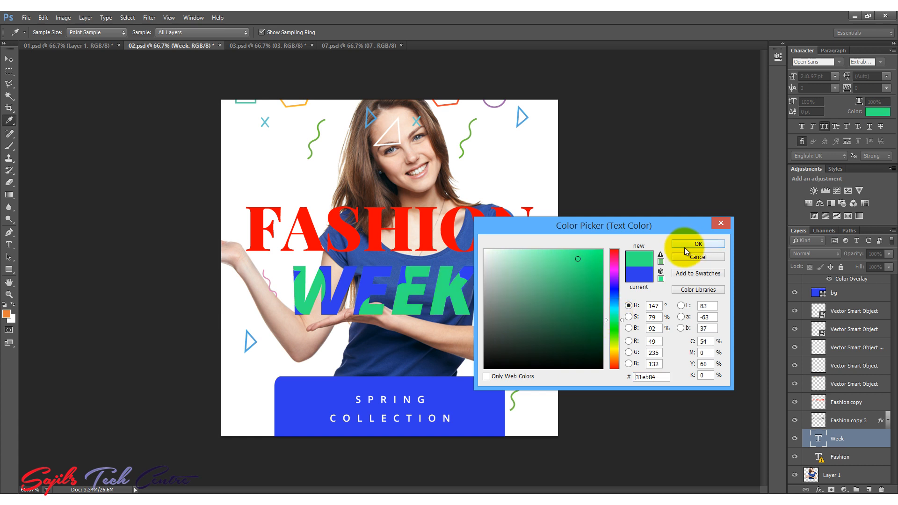
pyautogui.click(685, 246)
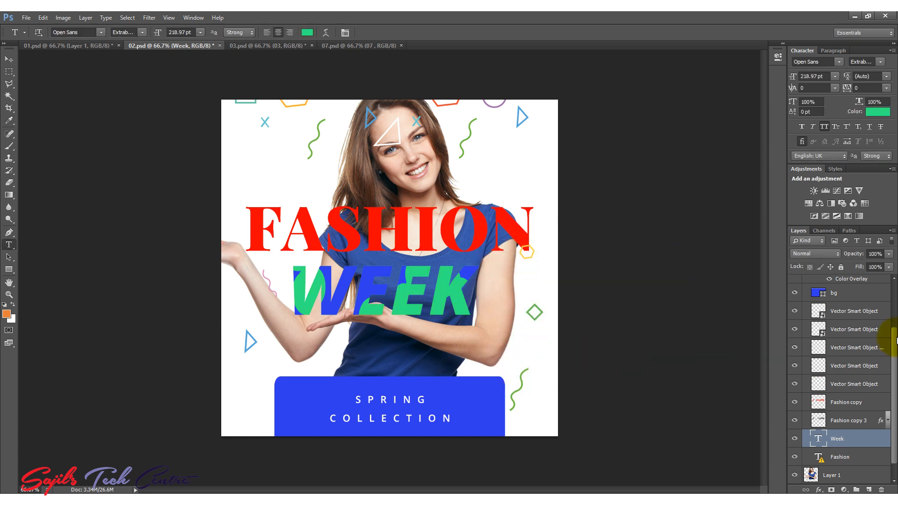
# Select the upper Week layer with the Color Overlay effect and inspect which layers lie under several spots on the woman
pyautogui.moveTo(894, 354); pyautogui.dragTo(894, 330)
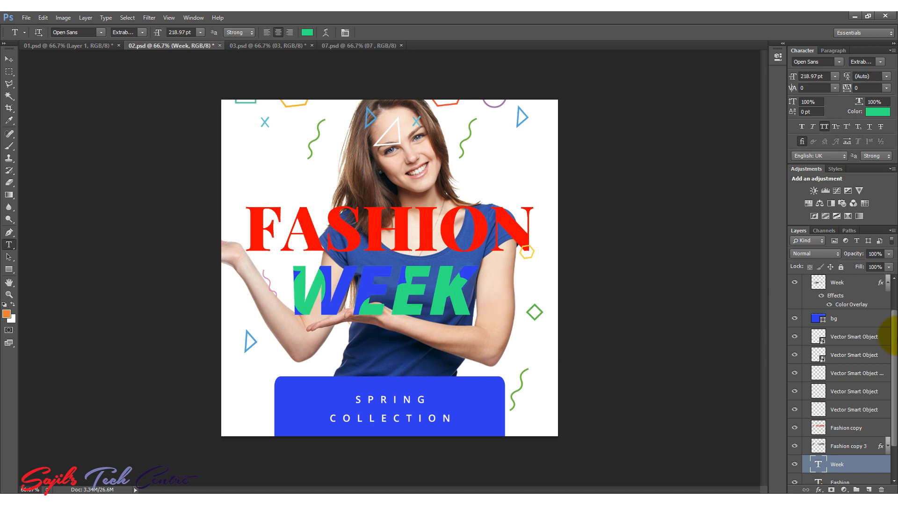
pyautogui.click(856, 296)
pyautogui.press('v')
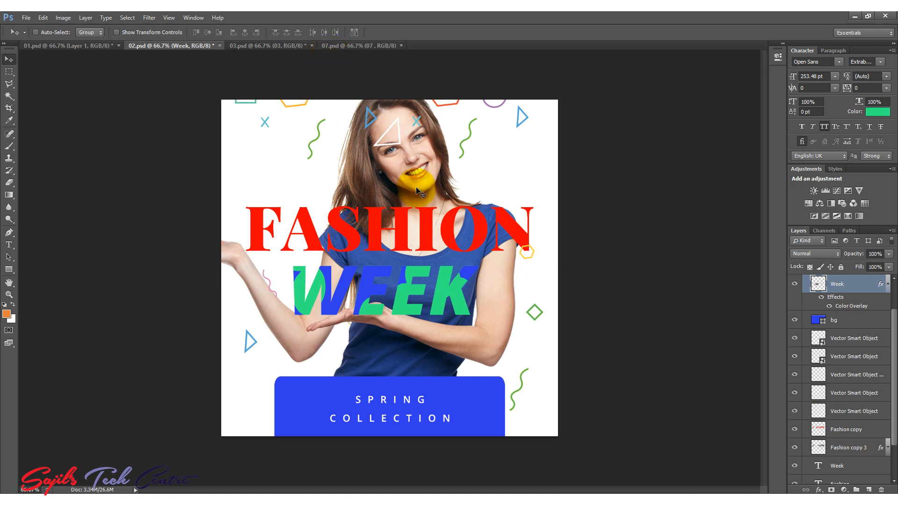
pyautogui.rightClick(397, 175)
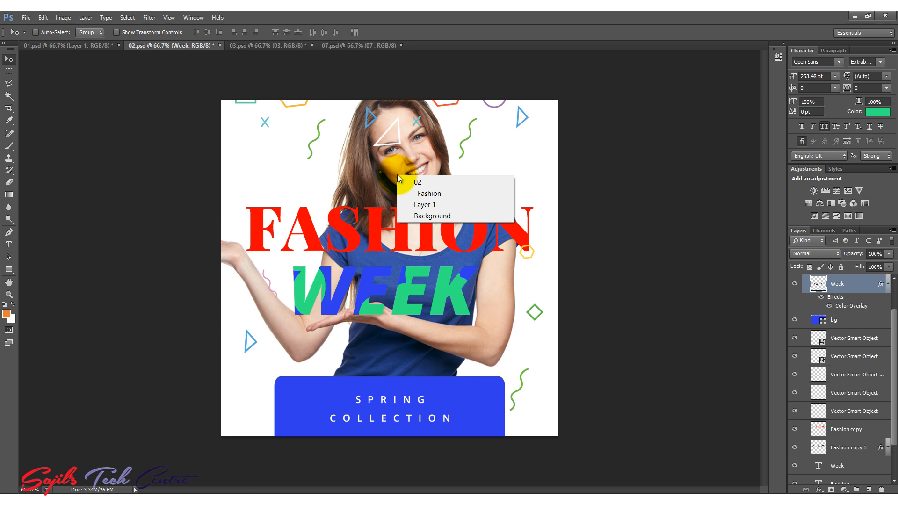
pyautogui.click(396, 276)
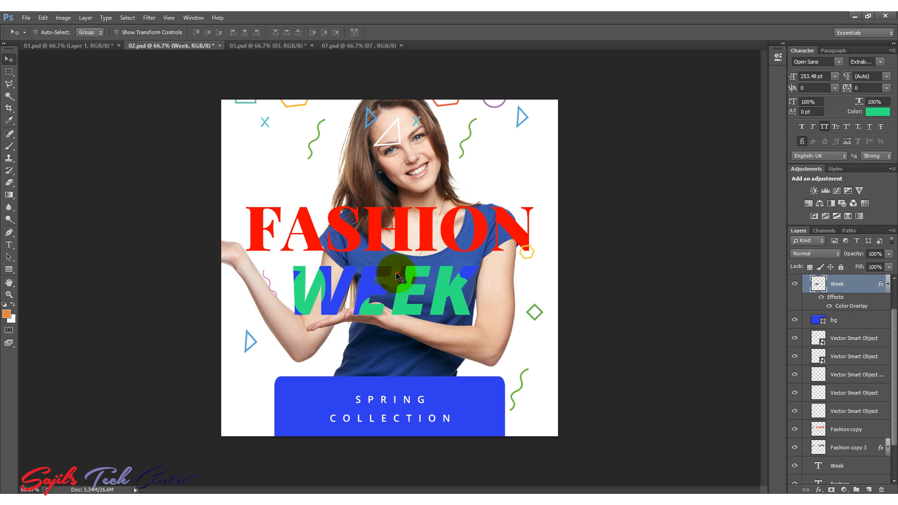
pyautogui.rightClick(502, 284)
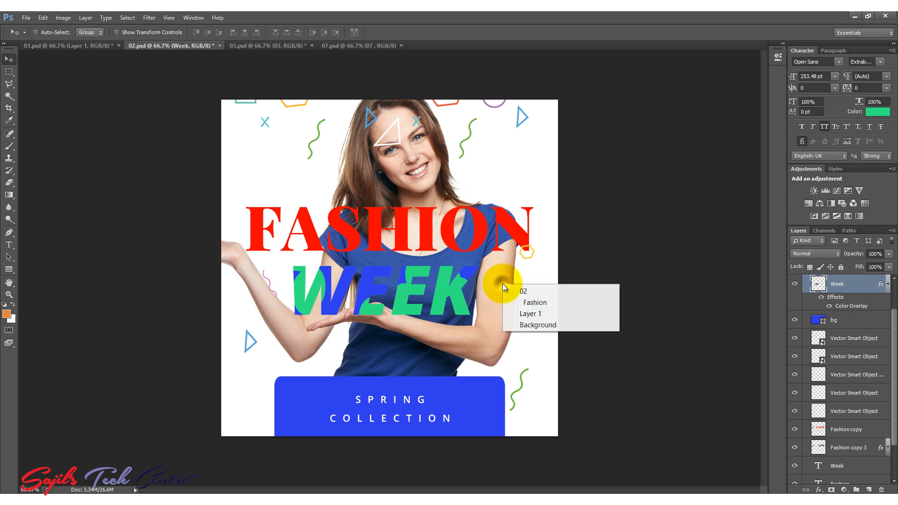
pyautogui.click(418, 167)
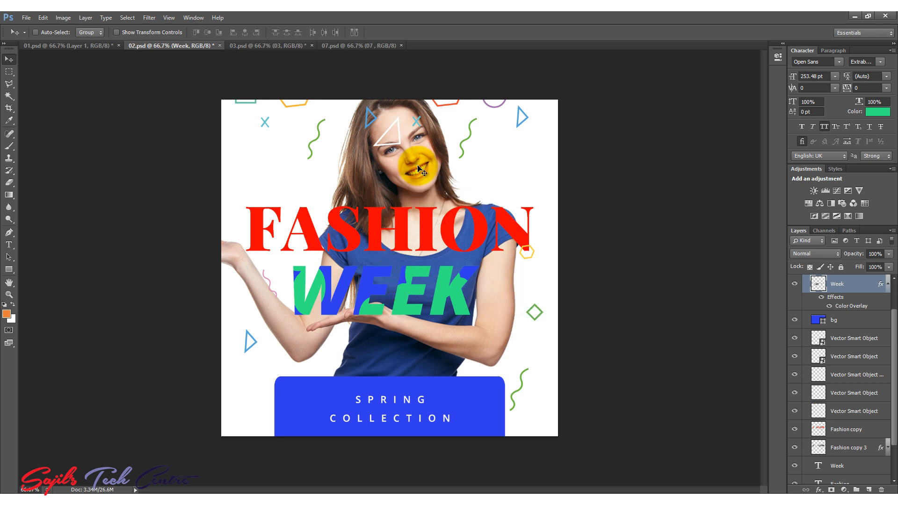
pyautogui.rightClick(417, 165)
# Switch to the 07.psd document, expand group 07 and select the Why So Serious text layer
pyautogui.click(358, 46)
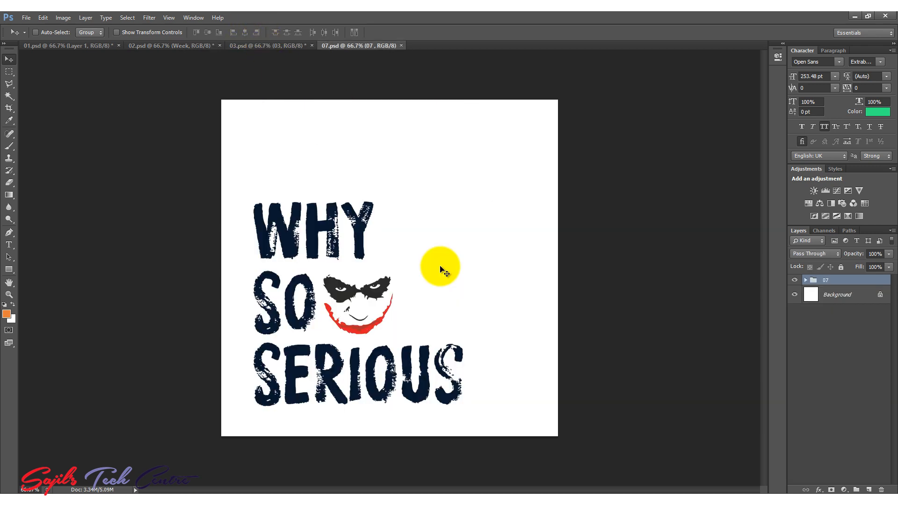
pyautogui.click(806, 280)
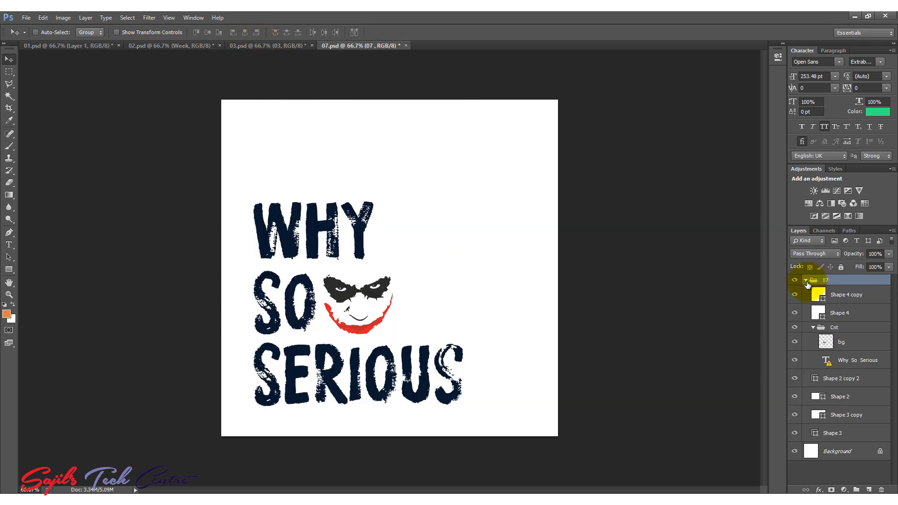
pyautogui.click(848, 361)
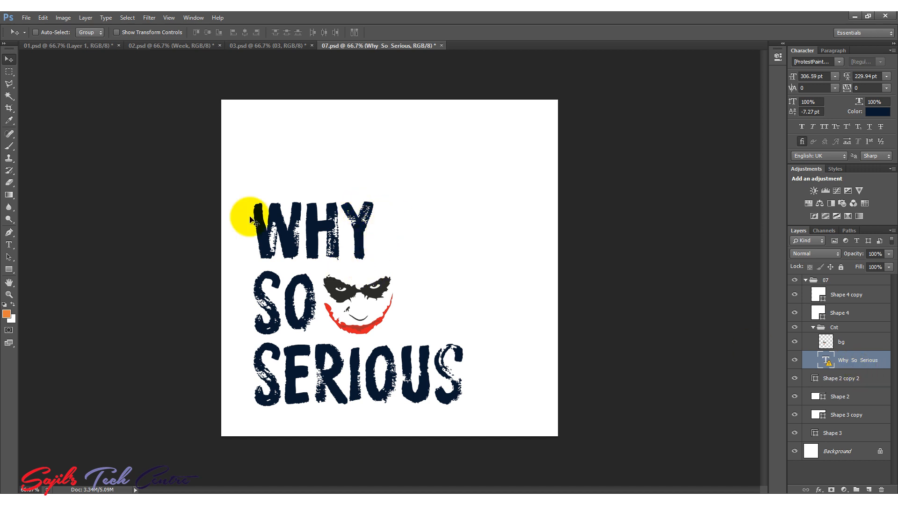
# Open the jumping man image 580b585b2edbce24c47b29e2.png from the INSTAGRAM ADS CREATION folder
pyautogui.click(26, 17)
pyautogui.click(41, 41)
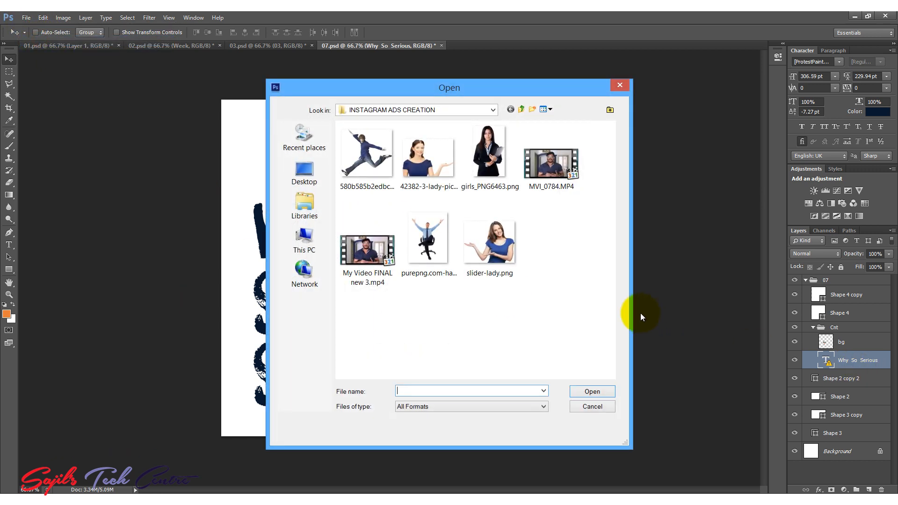
pyautogui.click(367, 155)
pyautogui.doubleClick(367, 154)
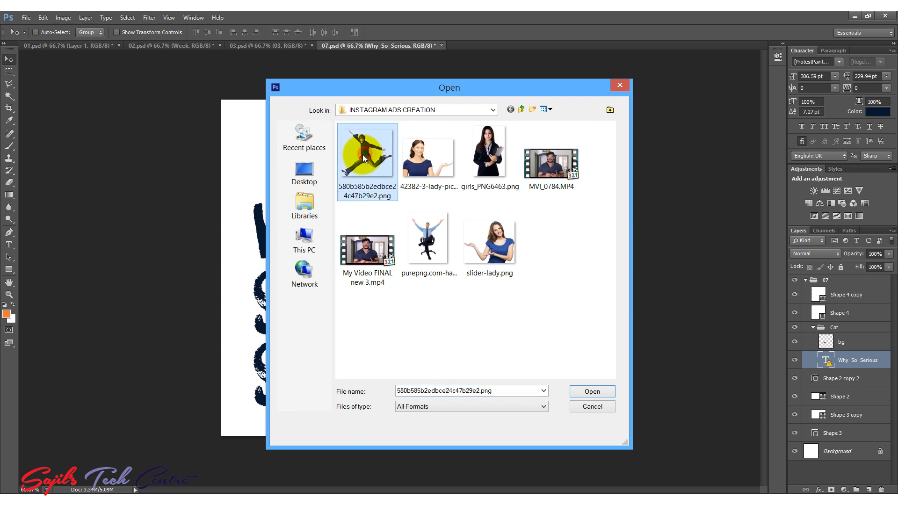
# Float the jumping man image in its own window and copy him into 07.psd above the Why So Serious text layer
pyautogui.moveTo(532, 96); pyautogui.dragTo(609, 124)
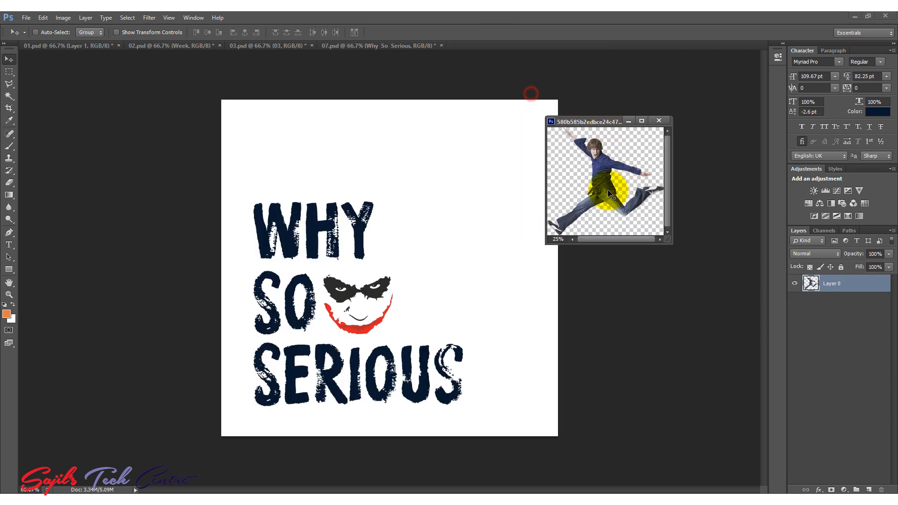
pyautogui.moveTo(608, 183); pyautogui.dragTo(483, 300)
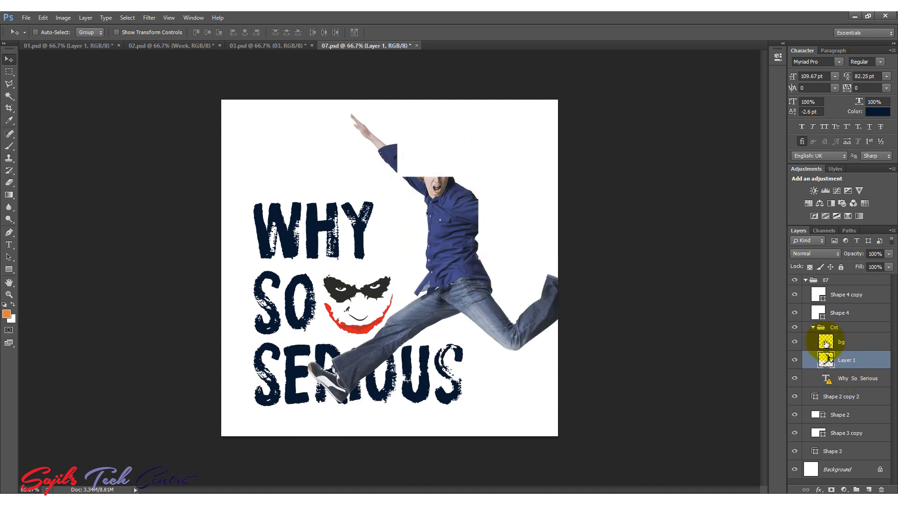
# Hide the Shape 4 and Shape 4 copy layers covering the man, and move him slightly up and left on the canvas
pyautogui.click(794, 313)
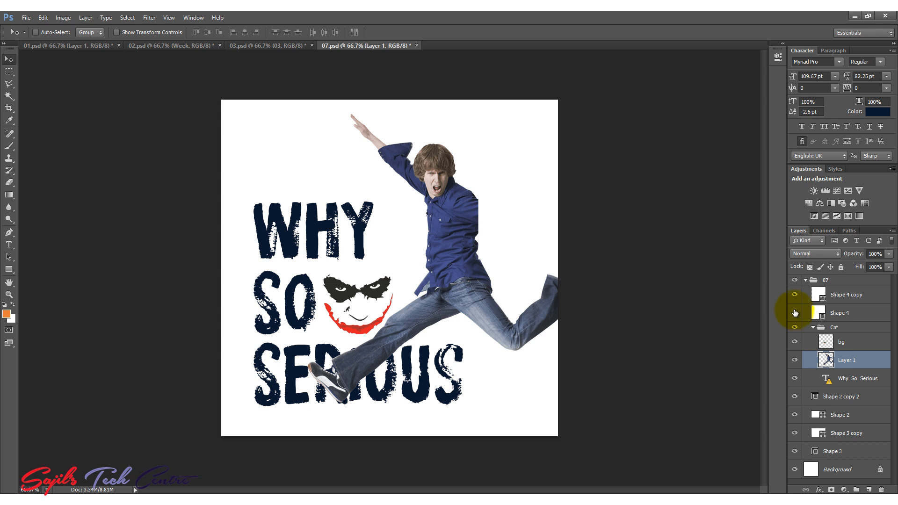
pyautogui.click(794, 313)
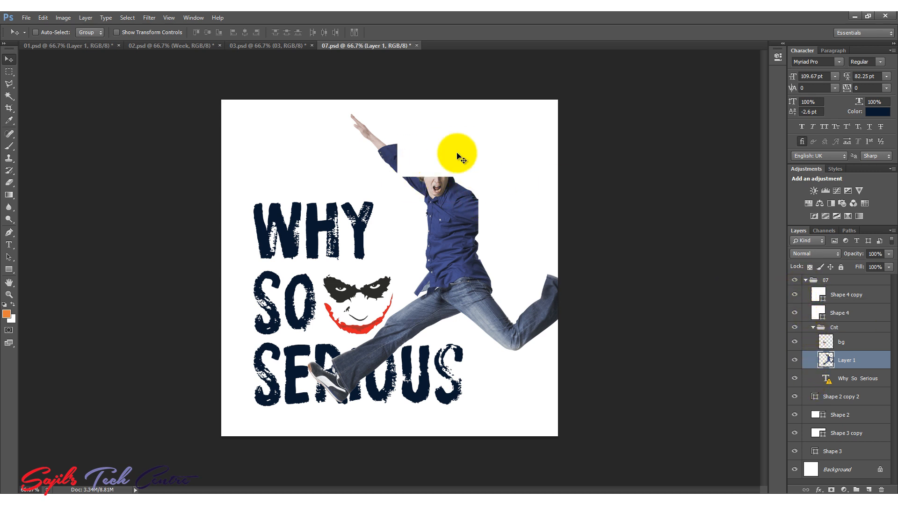
pyautogui.click(794, 294)
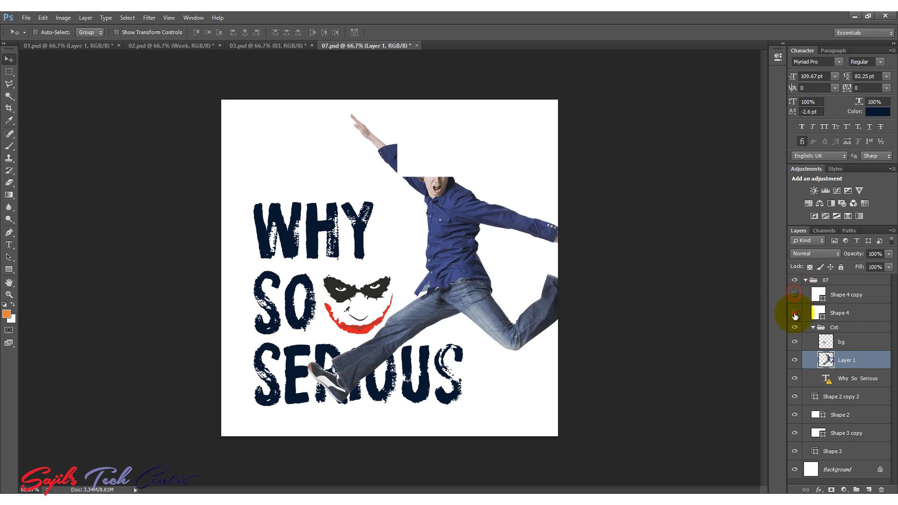
pyautogui.click(794, 313)
pyautogui.moveTo(467, 291); pyautogui.dragTo(446, 278)
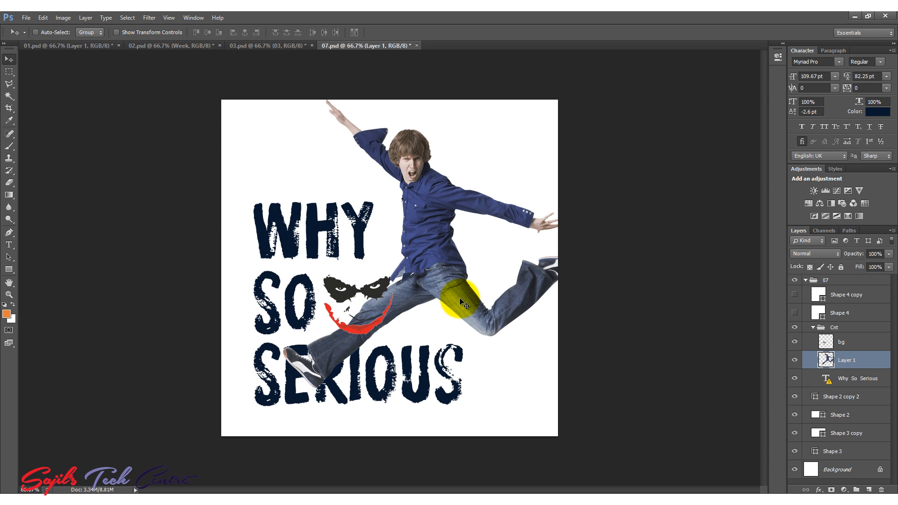
# List the layers under the man's waist on the canvas and select group 07
pyautogui.rightClick(411, 268)
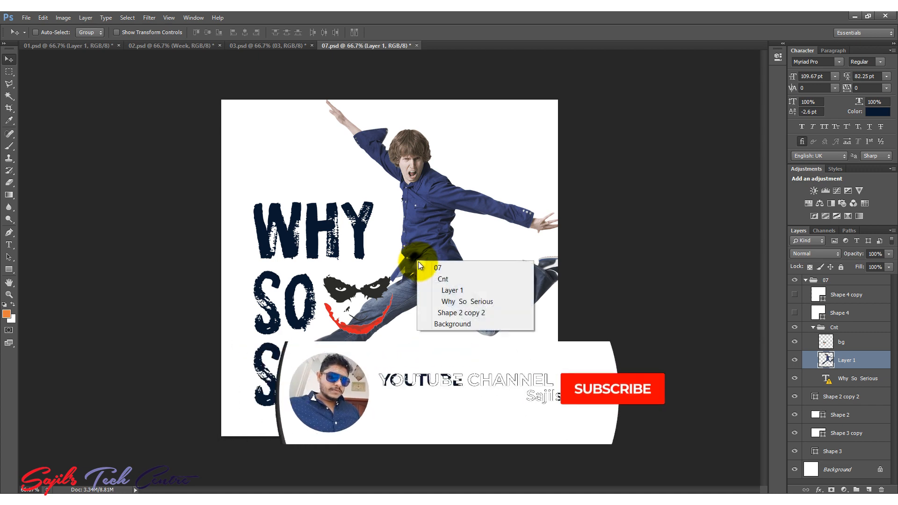
pyautogui.click(423, 269)
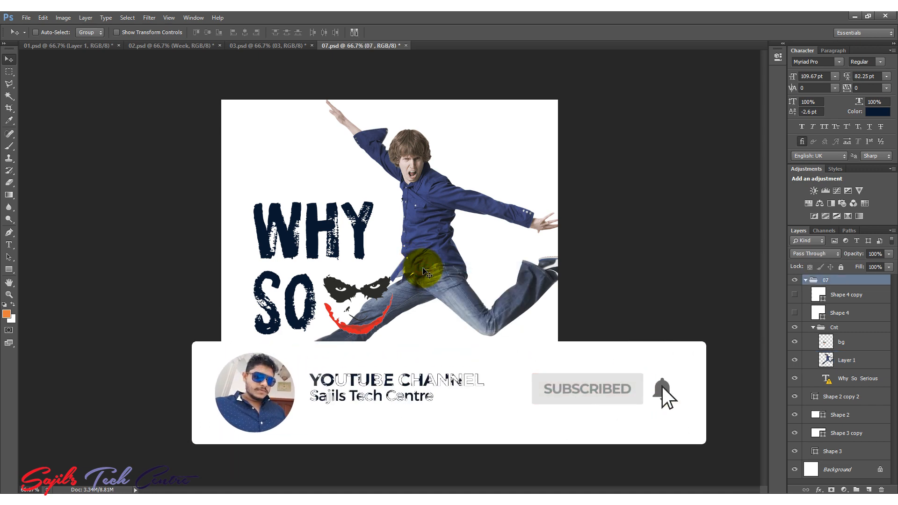